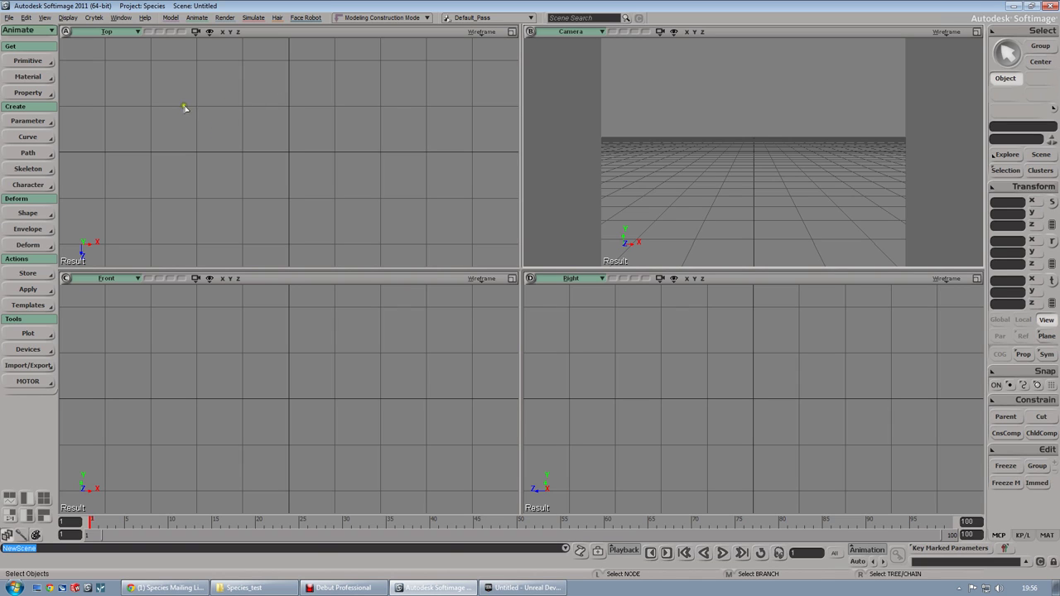
Tear off the Character > Species – Hominid menu as a floating panel at the top-left, showing BUILD
{"action": "left_click", "coordinate": [37, 188]}
{"action": "mouse_move", "coordinate": [135, 334]}
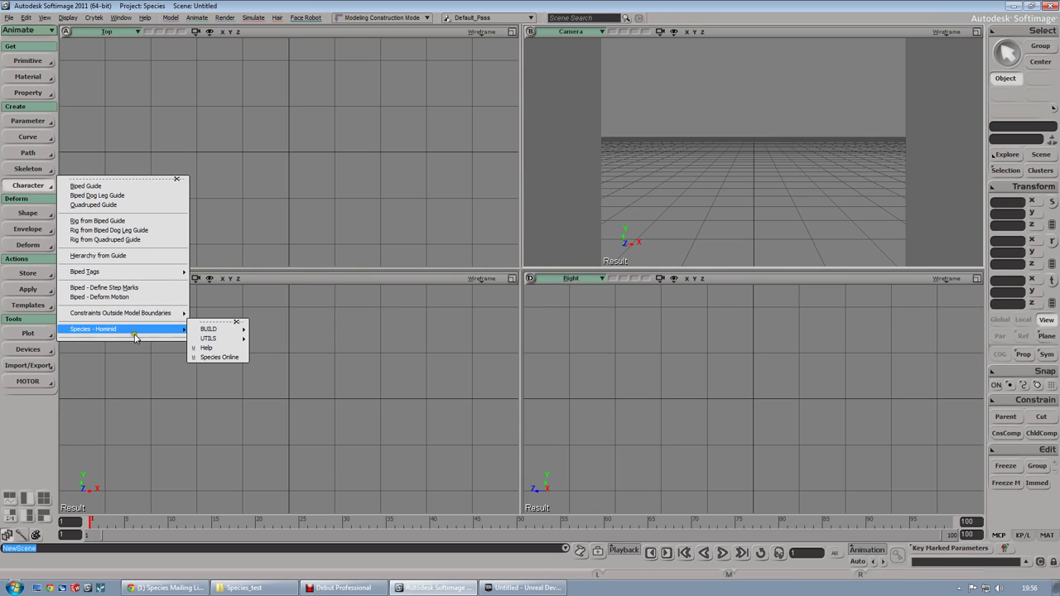
{"action": "left_click", "coordinate": [212, 321]}
{"action": "left_click_drag", "start_coordinate": [199, 313], "coordinate": [74, 51]}
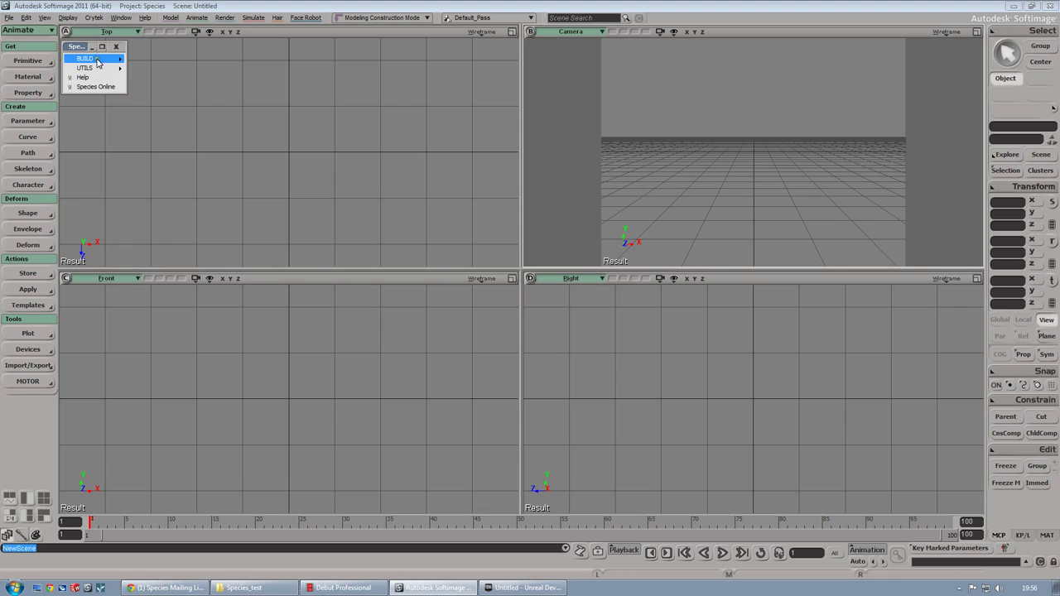
{"action": "mouse_move", "coordinate": [98, 64]}
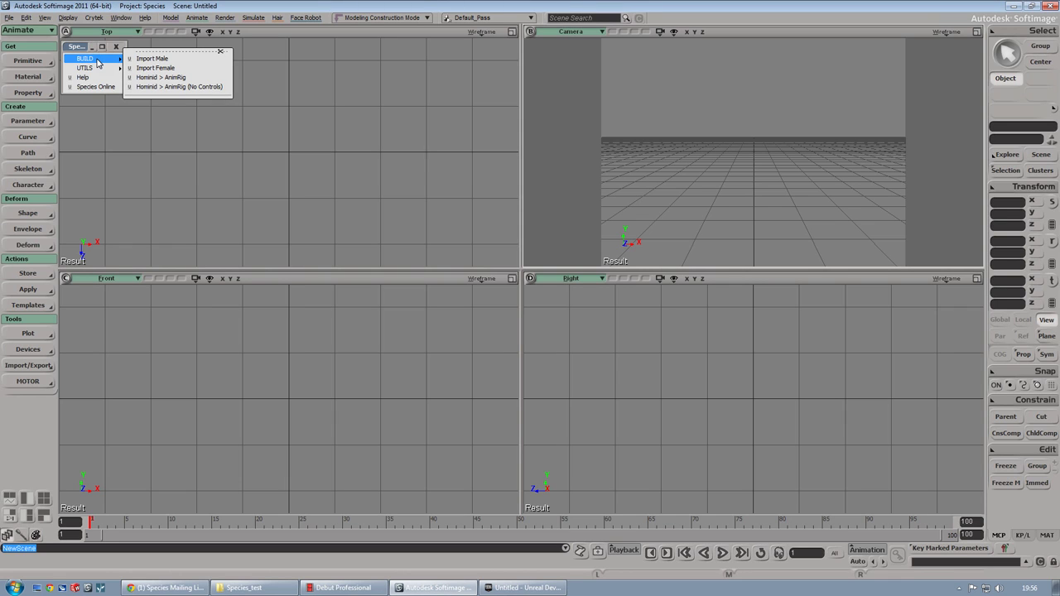
Import the Hominid male character and frame it in a maximized Camera view
{"action": "left_click", "coordinate": [187, 59]}
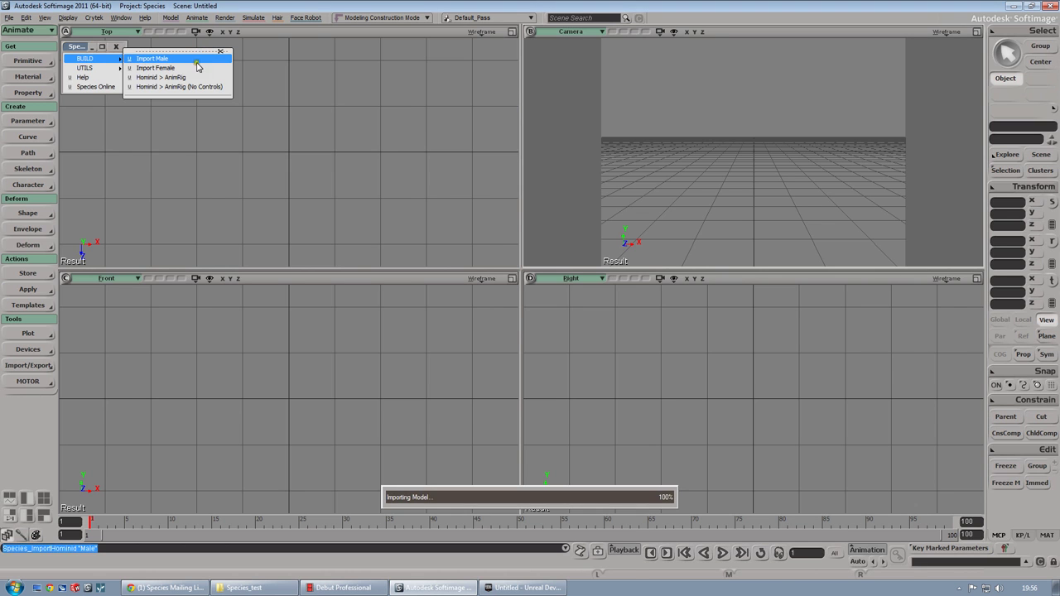
{"action": "left_click", "coordinate": [977, 31]}
{"action": "key", "text": "a"}
{"action": "left_click_drag", "start_coordinate": [757, 177], "coordinate": [729, 190]}
Display the character Shaded with headlight from the front, with the Explorer and BUILD options open
{"action": "left_click", "coordinate": [947, 32]}
{"action": "left_click", "coordinate": [895, 98]}
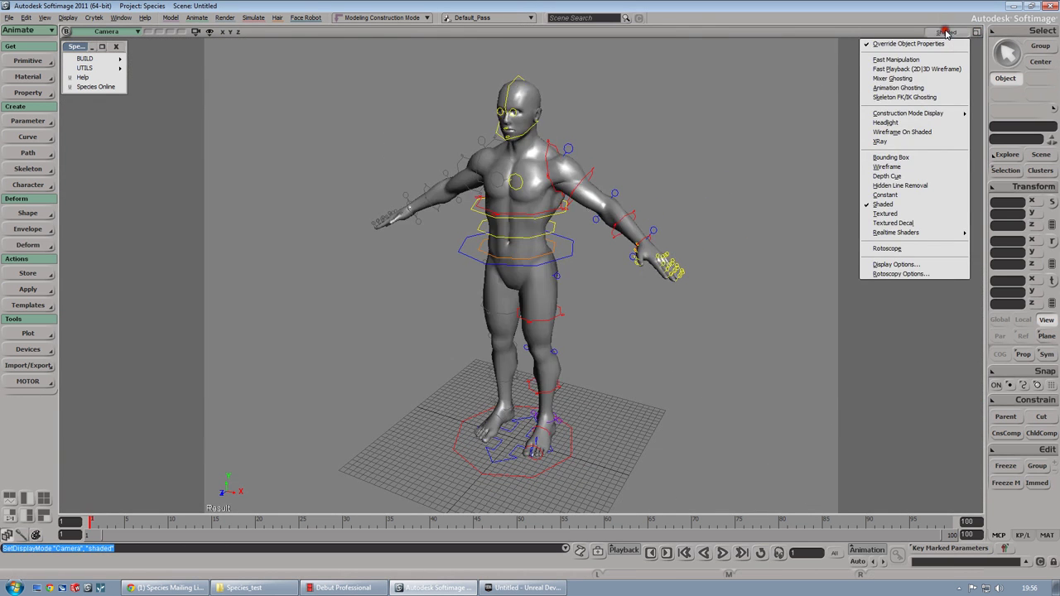
{"action": "left_click", "coordinate": [897, 119]}
{"action": "mouse_move", "coordinate": [737, 133]}
{"action": "right_mouse_down"}
{"action": "mouse_move", "coordinate": [731, 154]}
{"action": "mouse_move", "coordinate": [721, 147]}
{"action": "right_mouse_up"}
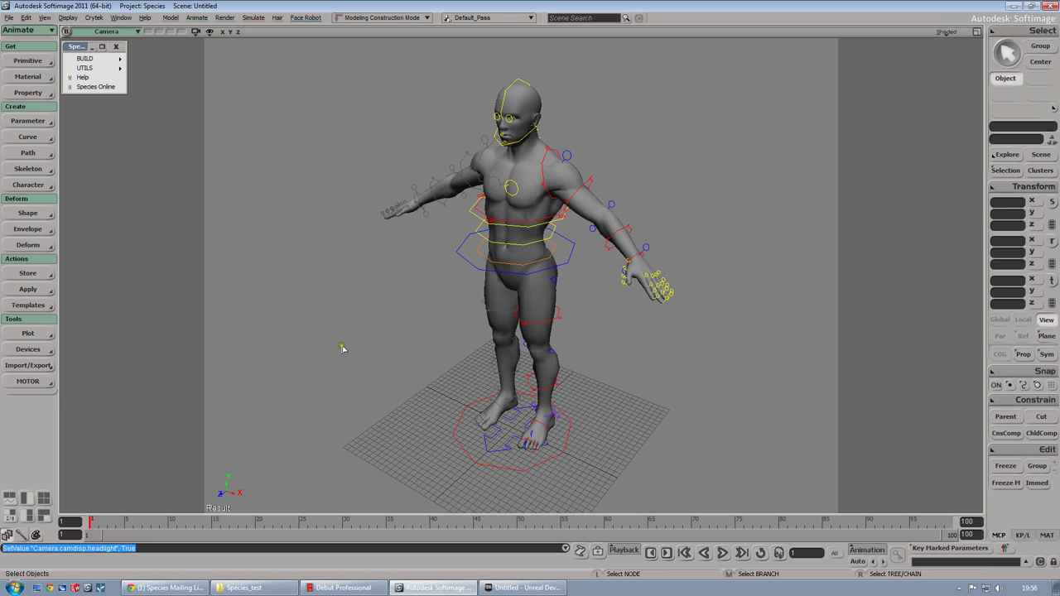
{"action": "middle_click_drag", "start_coordinate": [433, 338], "coordinate": [372, 334]}
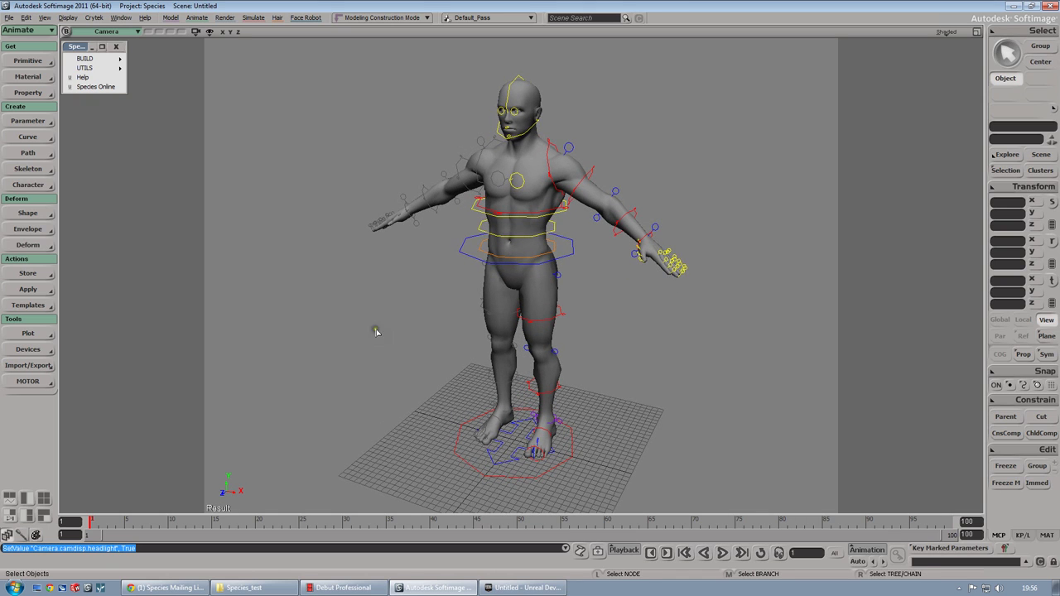
{"action": "key", "text": "8"}
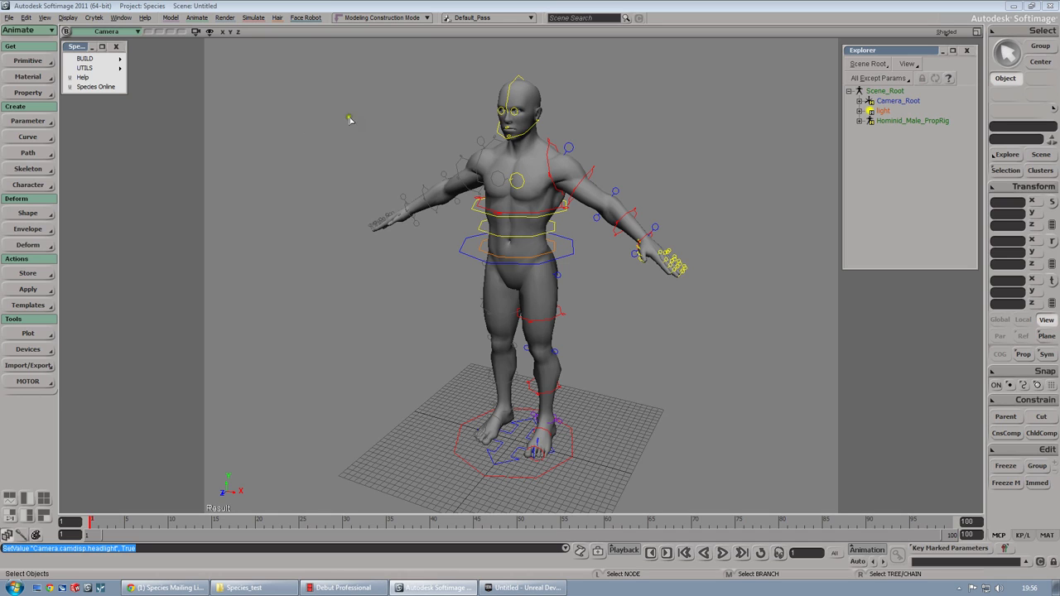
{"action": "left_click", "coordinate": [87, 59]}
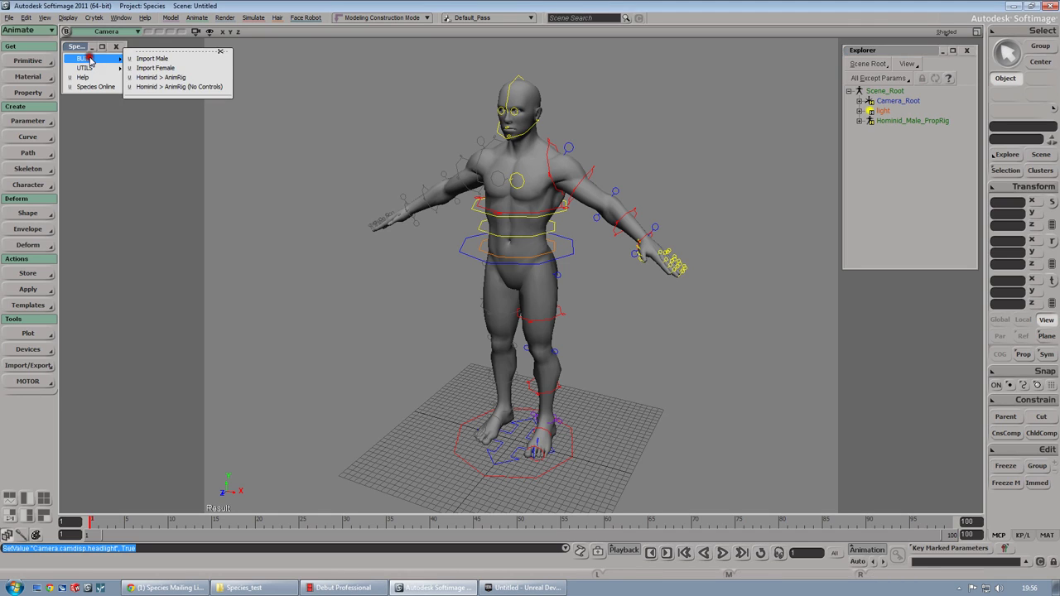
Build the Hominid AnimRig onto Hominid_Male_PropRig and dismiss the Finished message
{"action": "left_click", "coordinate": [156, 81]}
{"action": "left_click", "coordinate": [919, 123]}
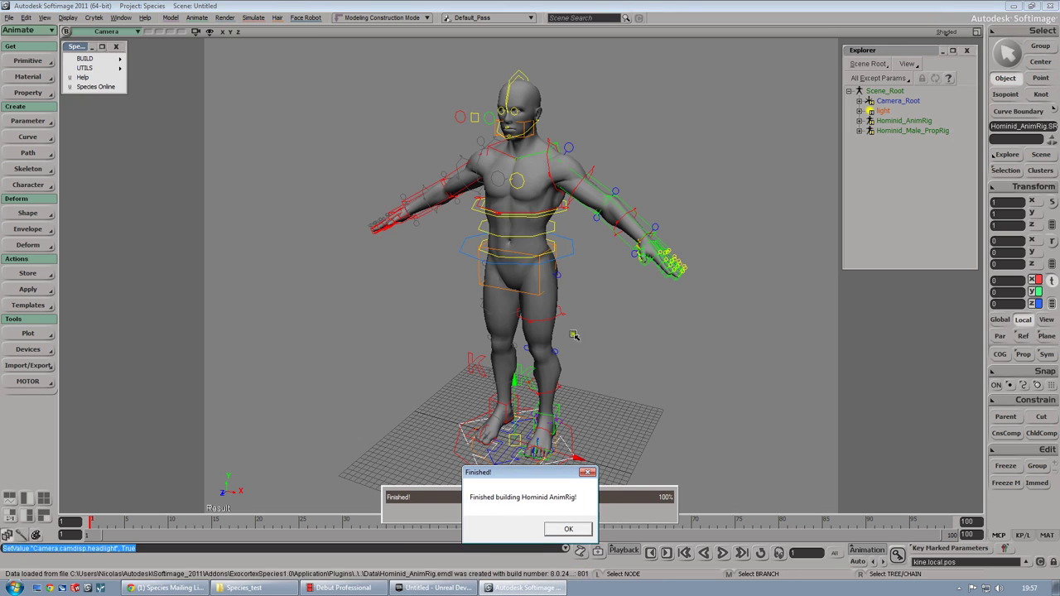
{"action": "left_click", "coordinate": [570, 534]}
{"action": "key", "text": "s"}
{"action": "right_click_drag", "start_coordinate": [611, 360], "coordinate": [620, 350]}
{"action": "key", "text": "space"}
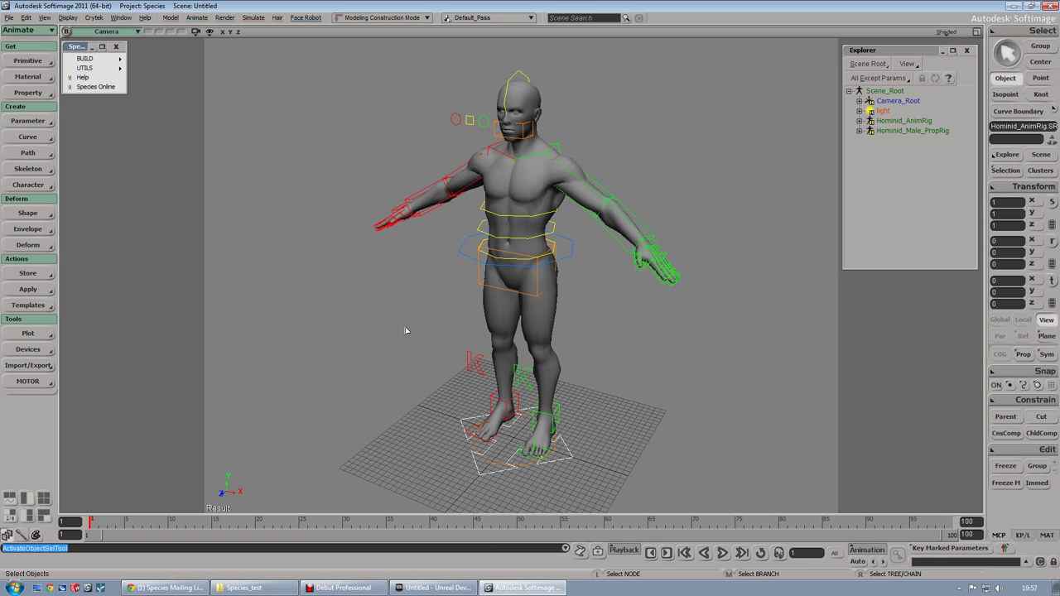
Load the Hominid_AnimRig.tagt template into the rig's Main Body Parts tags via MOTOR > Tag Rig
{"action": "left_click", "coordinate": [37, 383]}
{"action": "left_click", "coordinate": [88, 384]}
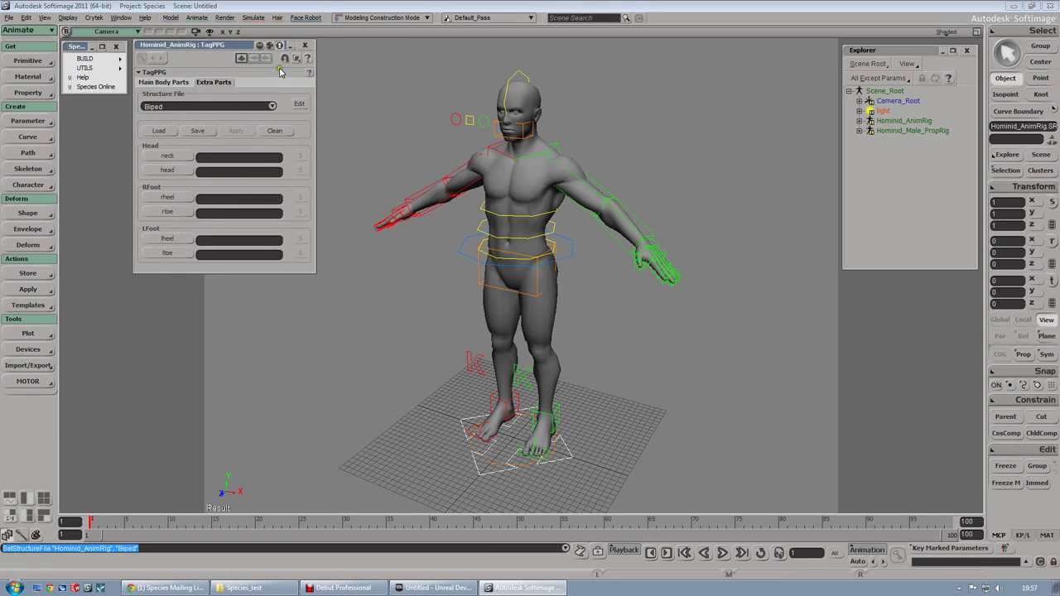
{"action": "left_click", "coordinate": [169, 82]}
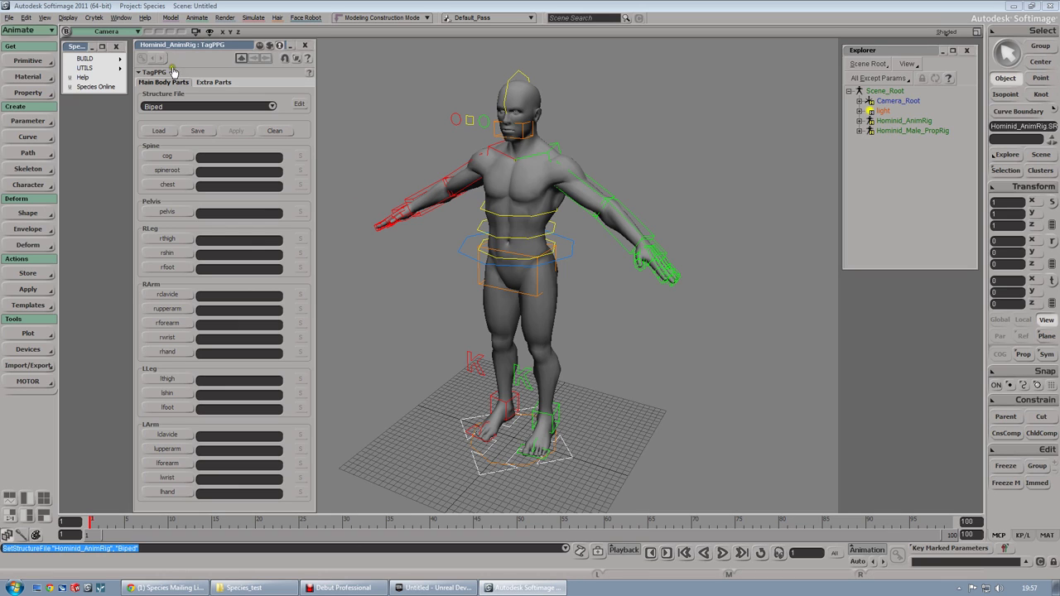
{"action": "left_click", "coordinate": [159, 131]}
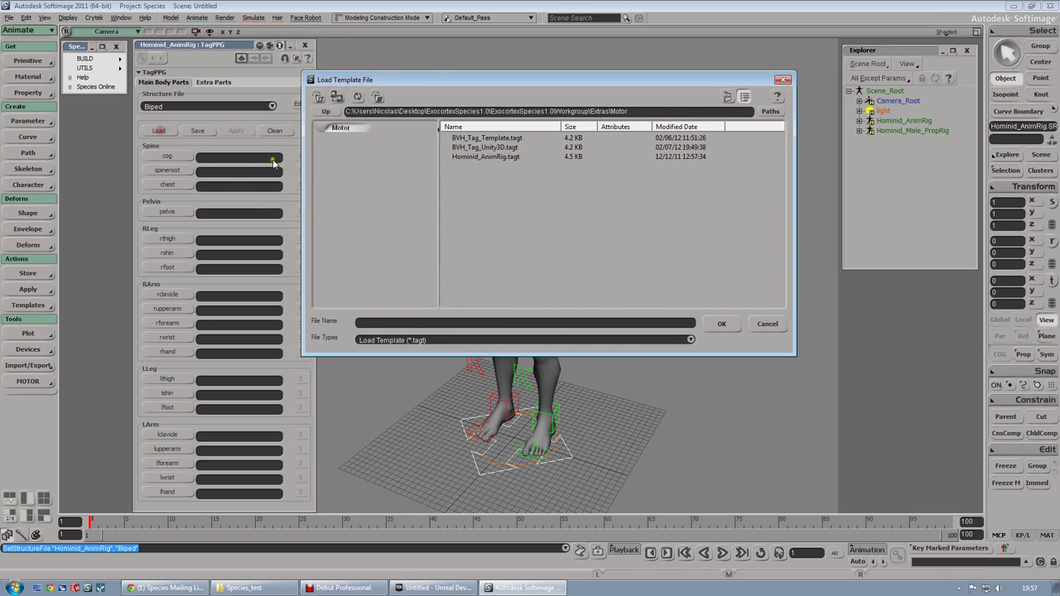
{"action": "left_click", "coordinate": [479, 157]}
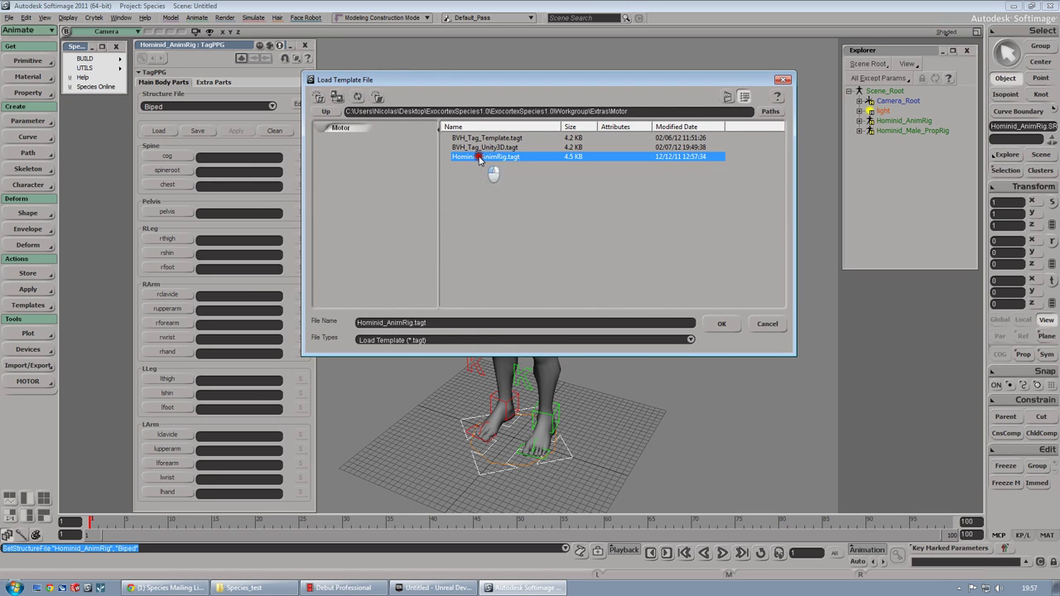
{"action": "left_click", "coordinate": [722, 325]}
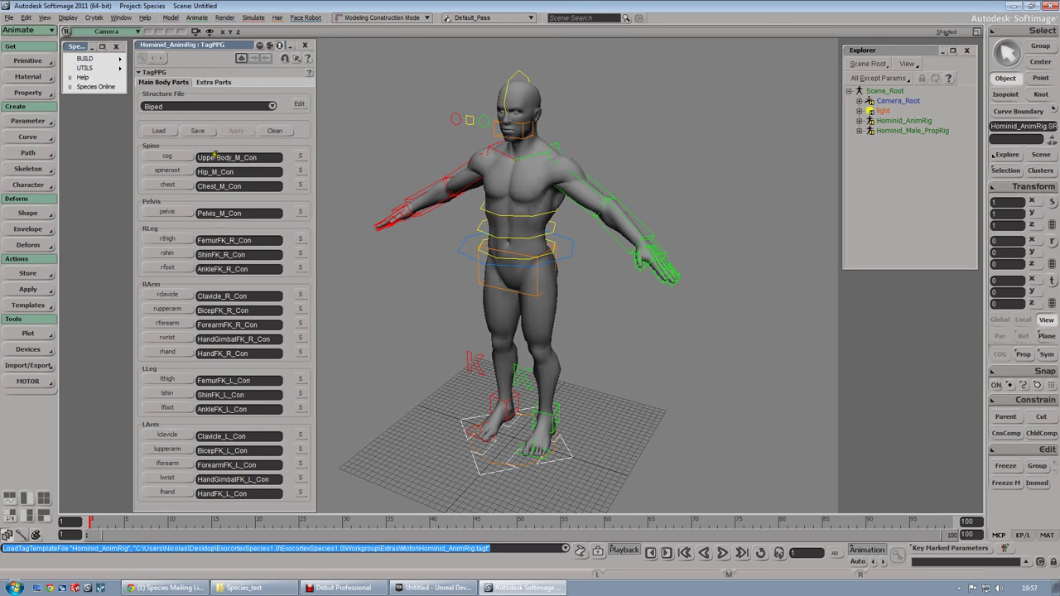
{"action": "left_click", "coordinate": [304, 45]}
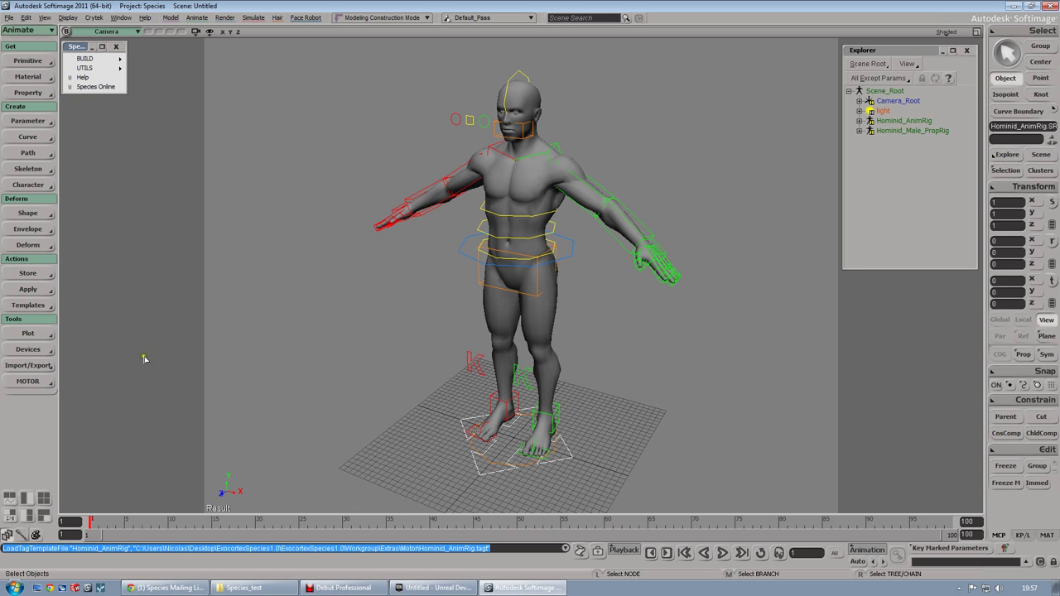
Start a Mocap to Rig transfer on Hominid_AnimRig from back_flip.bvh and create its reference skeleton
{"action": "left_click", "coordinate": [911, 124]}
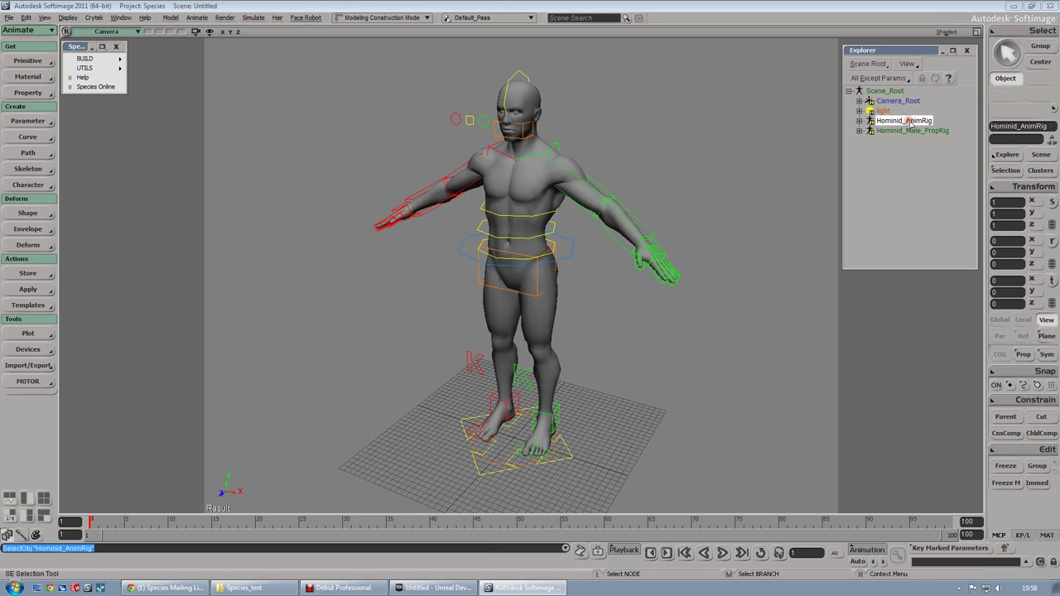
{"action": "left_click", "coordinate": [26, 384]}
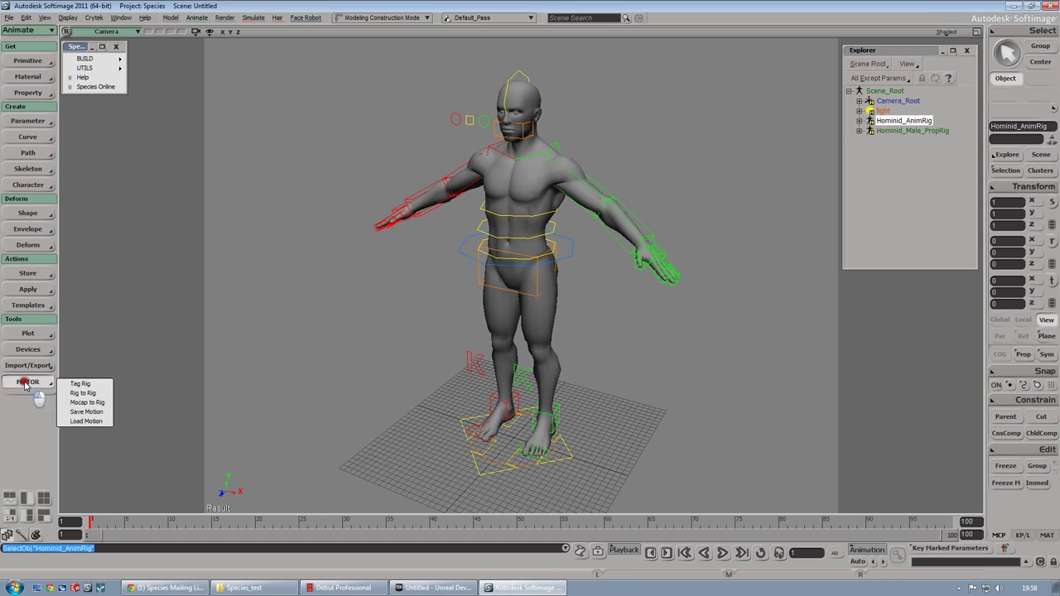
{"action": "left_click", "coordinate": [100, 402]}
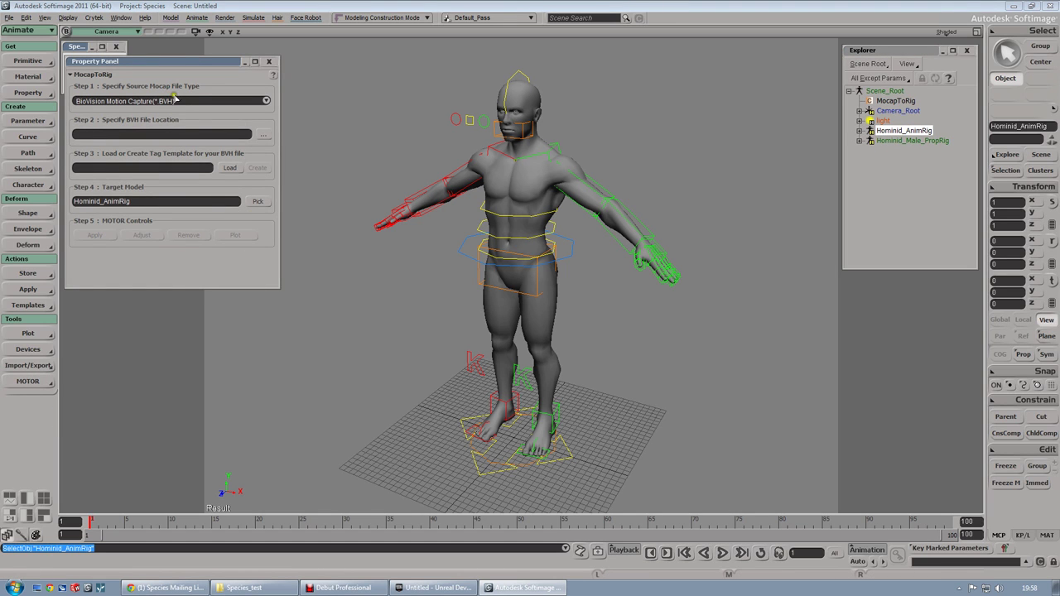
{"action": "left_click", "coordinate": [264, 134]}
{"action": "left_click", "coordinate": [469, 139]}
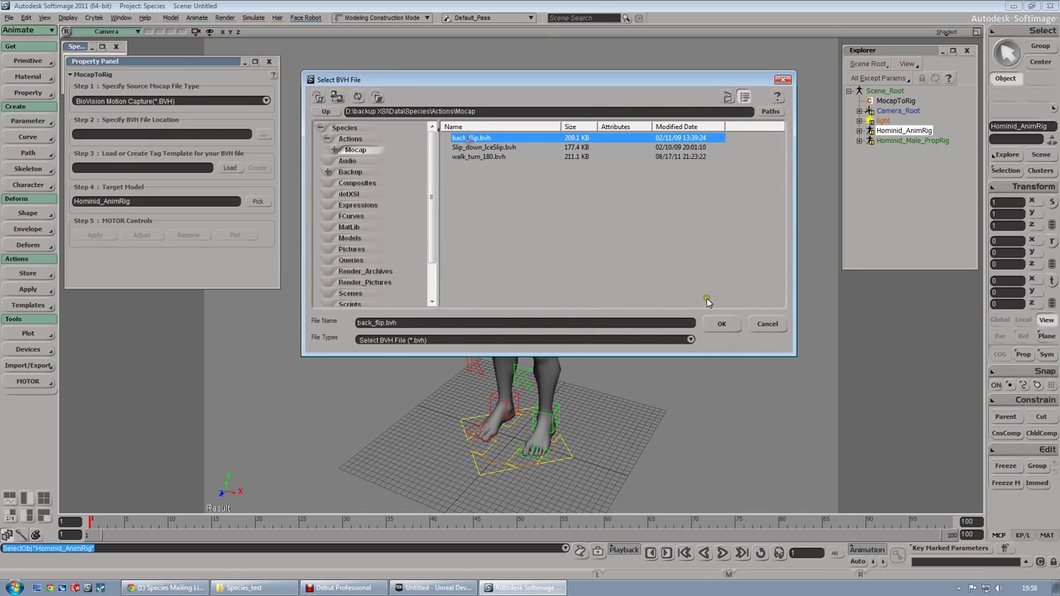
{"action": "left_click", "coordinate": [721, 324]}
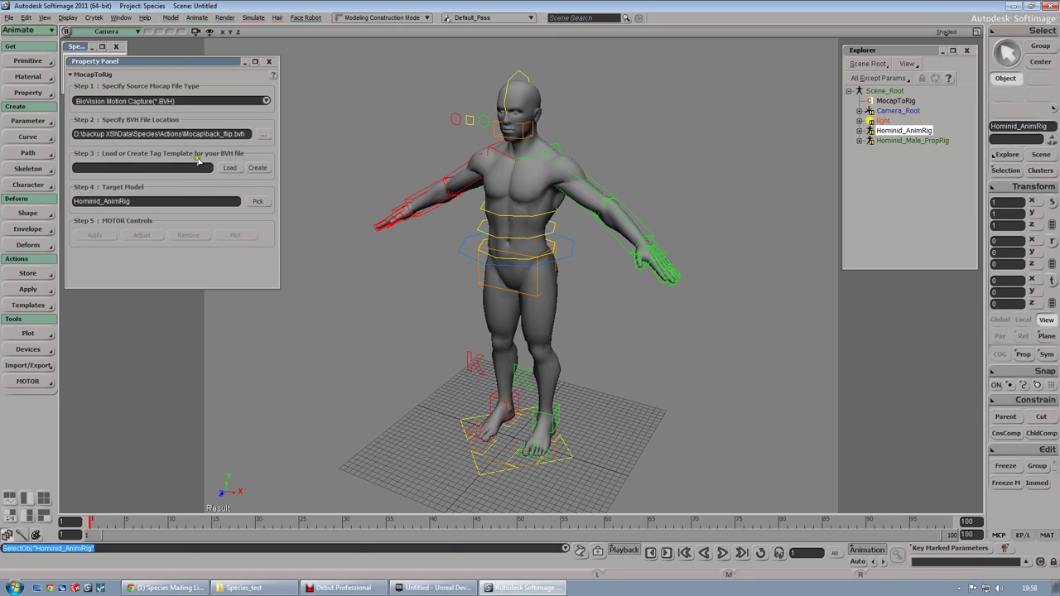
{"action": "left_click", "coordinate": [260, 169]}
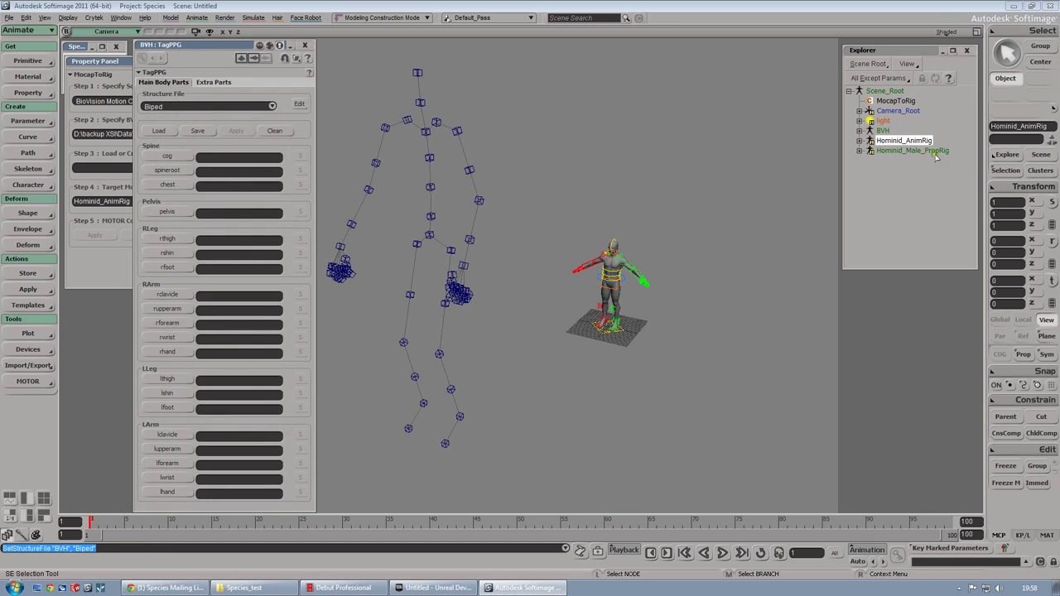
Show only the BVH skeleton in the camera view and move closer to it
{"action": "middle_click", "coordinate": [883, 130]}
{"action": "left_click", "coordinate": [195, 32]}
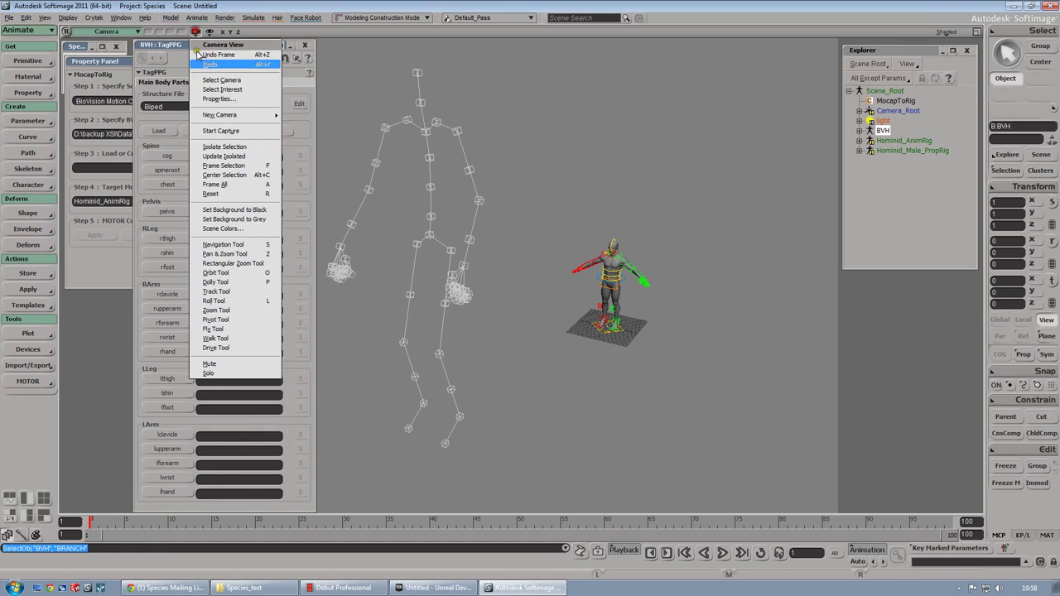
{"action": "left_click", "coordinate": [224, 147]}
{"action": "left_click", "coordinate": [594, 237]}
{"action": "key", "text": "s"}
{"action": "mouse_move", "coordinate": [594, 237]}
{"action": "left_mouse_down"}
{"action": "mouse_move", "coordinate": [599, 220]}
{"action": "mouse_move", "coordinate": [621, 243]}
{"action": "mouse_move", "coordinate": [605, 254]}
{"action": "left_mouse_up"}
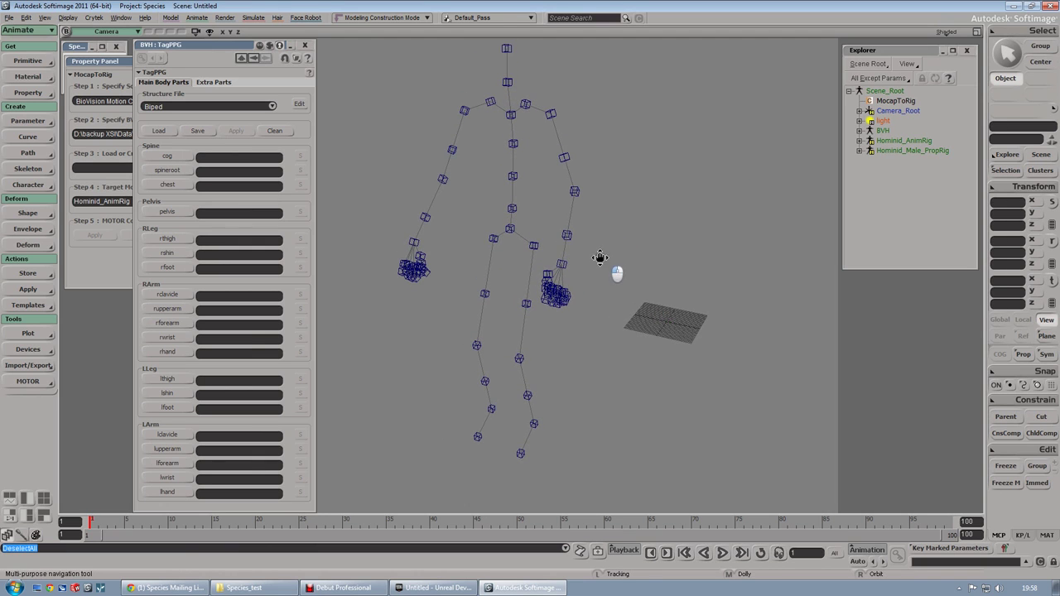
Tag Hips as cog and pelvis, Spine as spineroot, and Spine2 as chest
{"action": "left_click", "coordinate": [166, 156]}
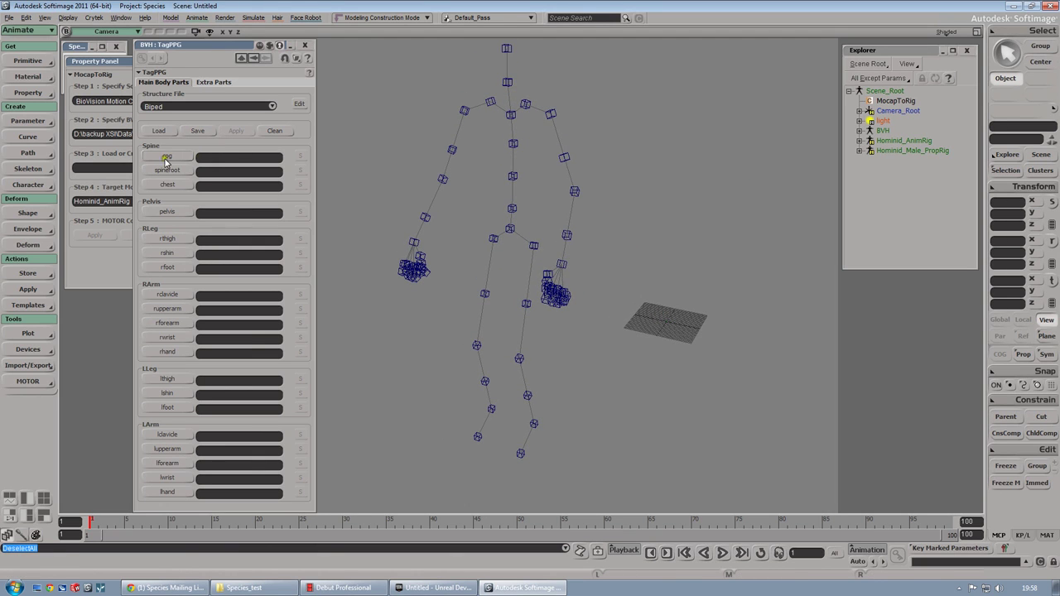
{"action": "left_click", "coordinate": [510, 229]}
{"action": "left_click", "coordinate": [178, 171]}
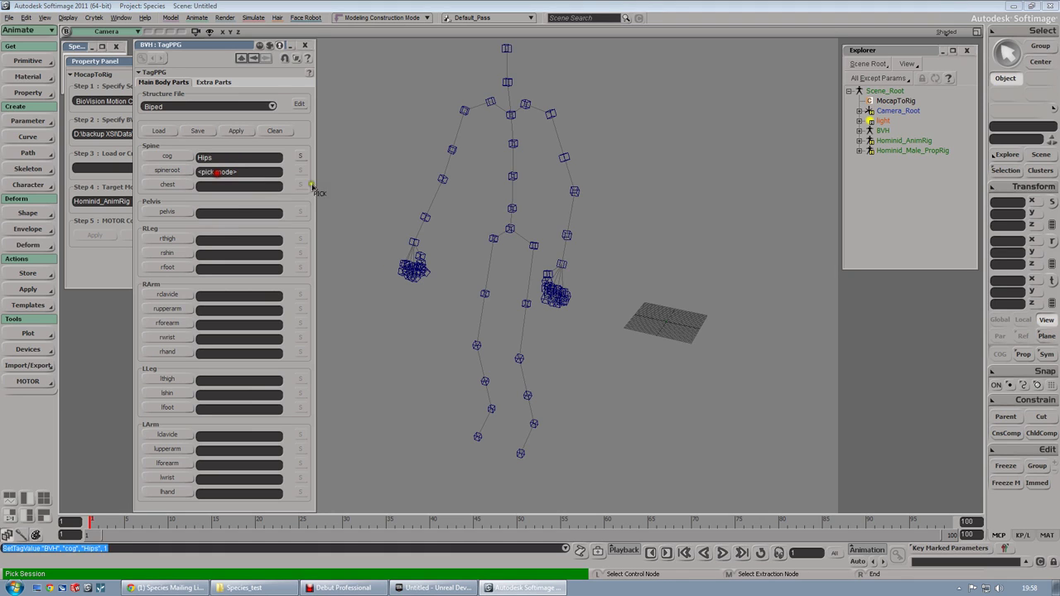
{"action": "left_click", "coordinate": [172, 187]}
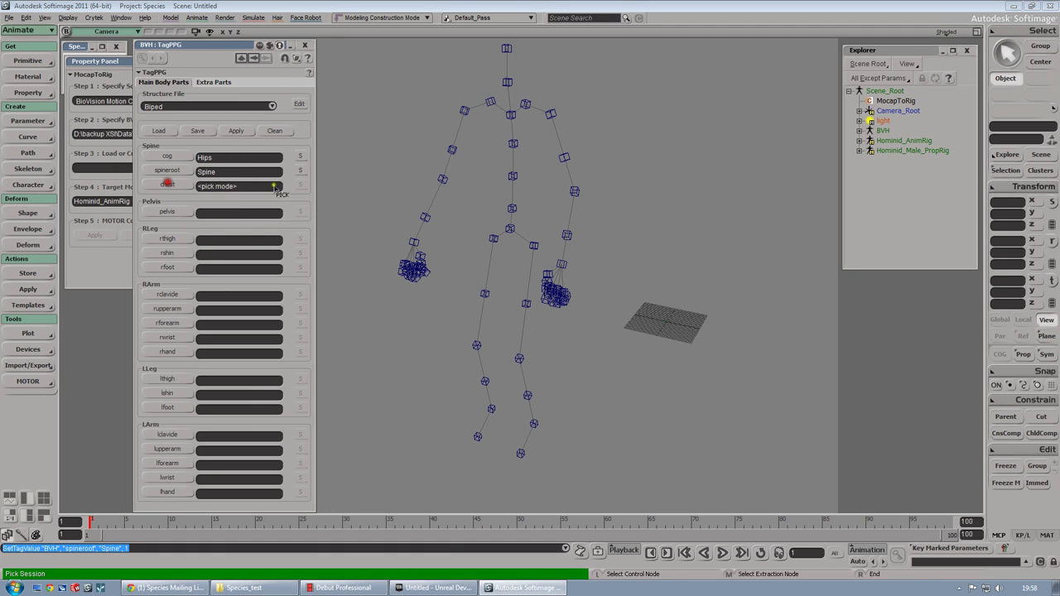
{"action": "left_click", "coordinate": [523, 142]}
{"action": "left_click", "coordinate": [179, 212]}
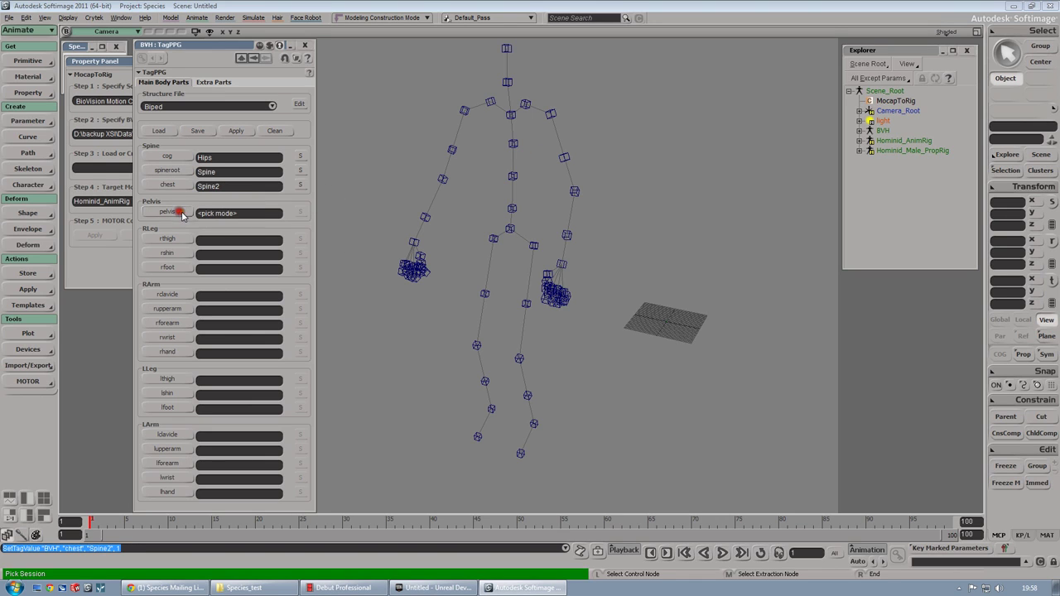
{"action": "left_click", "coordinate": [506, 232]}
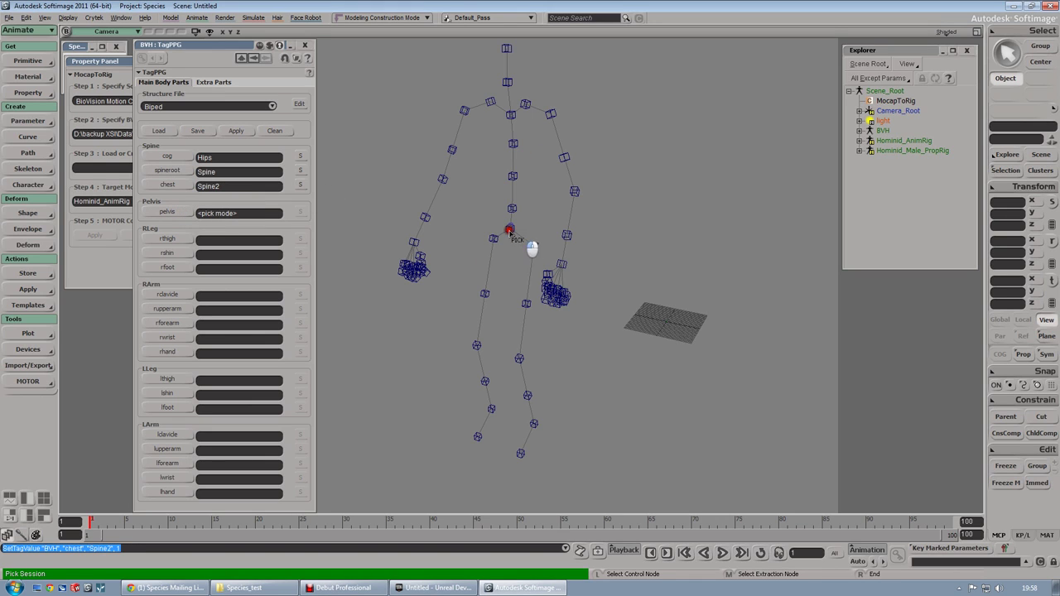
{"action": "left_click", "coordinate": [187, 242]}
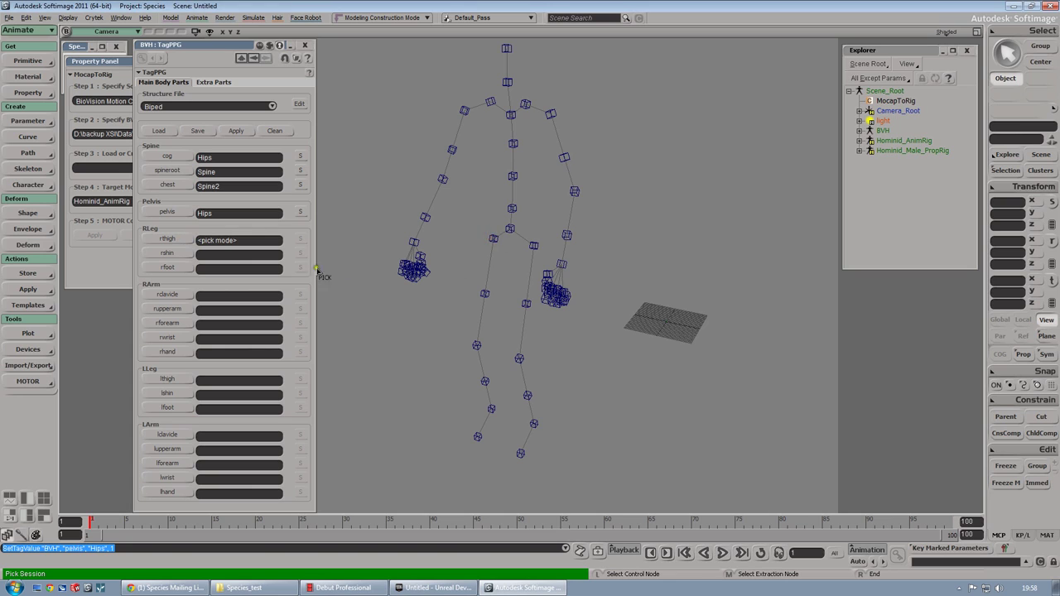
Tag the right hip, knee and ankle as thigh, shin and foot, plus right shoulder and RightArm
{"action": "left_click", "coordinate": [494, 239]}
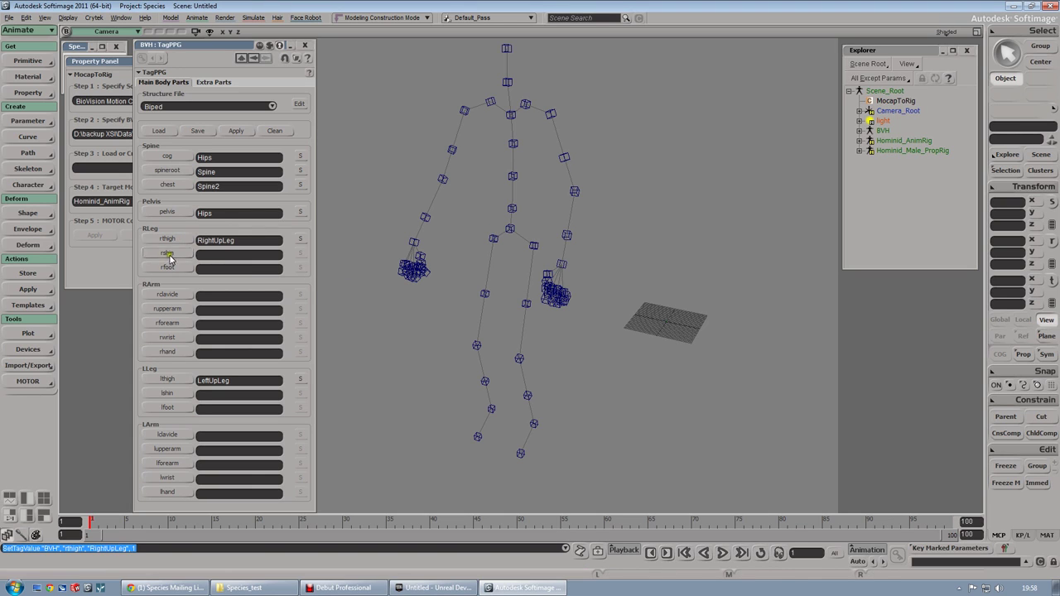
{"action": "left_click", "coordinate": [476, 347]}
{"action": "left_click", "coordinate": [492, 411]}
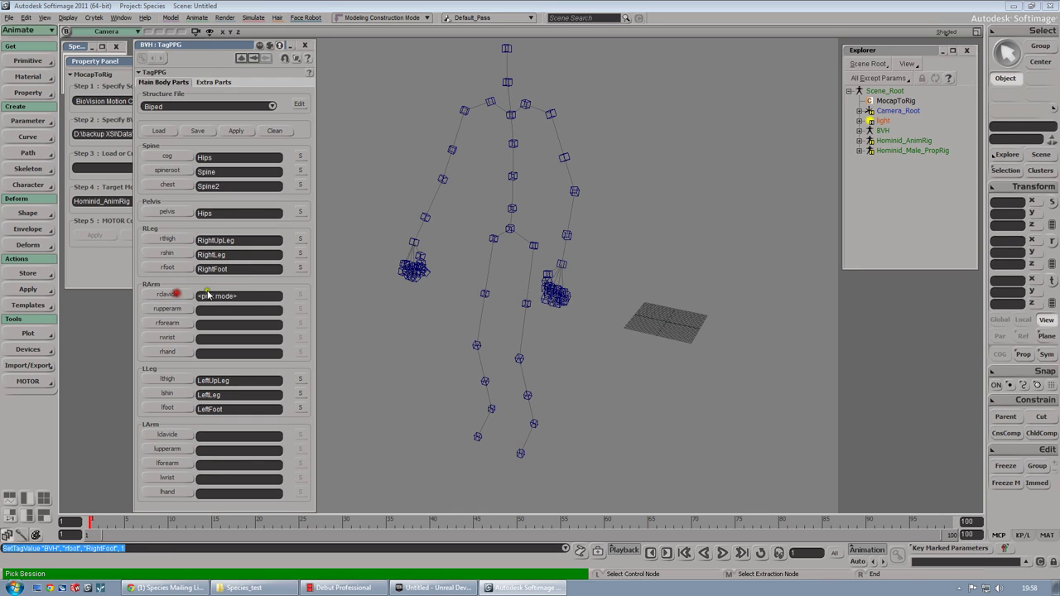
{"action": "left_click", "coordinate": [491, 103]}
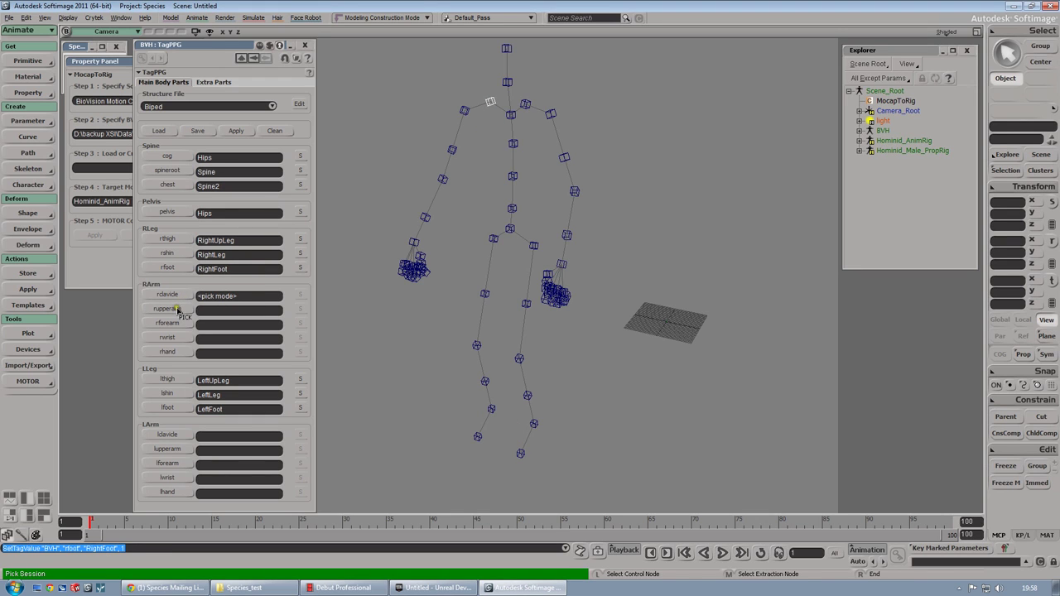
{"action": "left_click", "coordinate": [461, 114]}
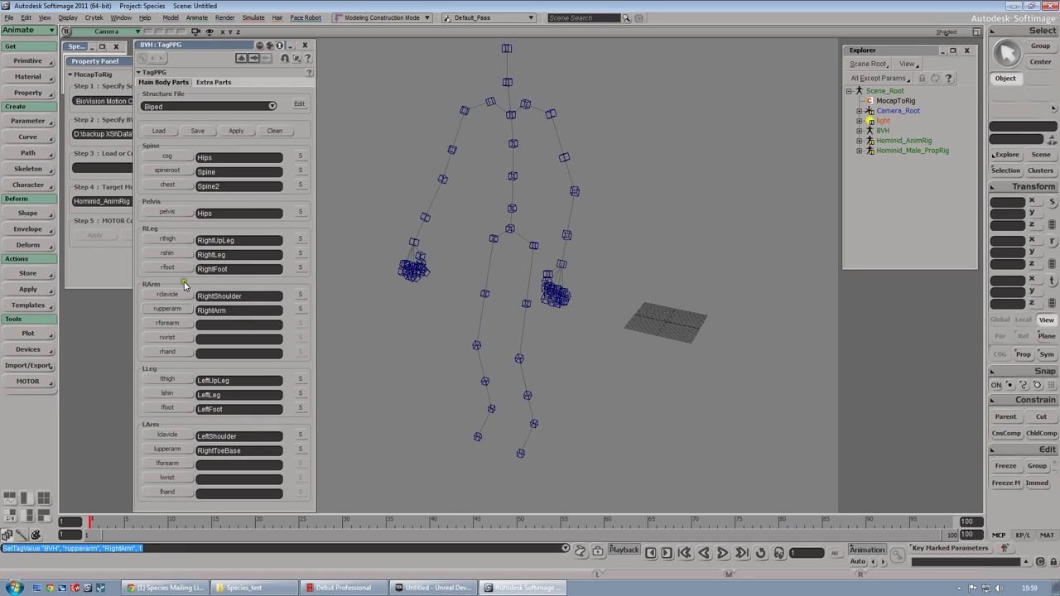
Tag the left upper arm, right forearm, forearm roll as wrist, and right hand joints
{"action": "left_click", "coordinate": [167, 453]}
{"action": "left_click", "coordinate": [553, 126]}
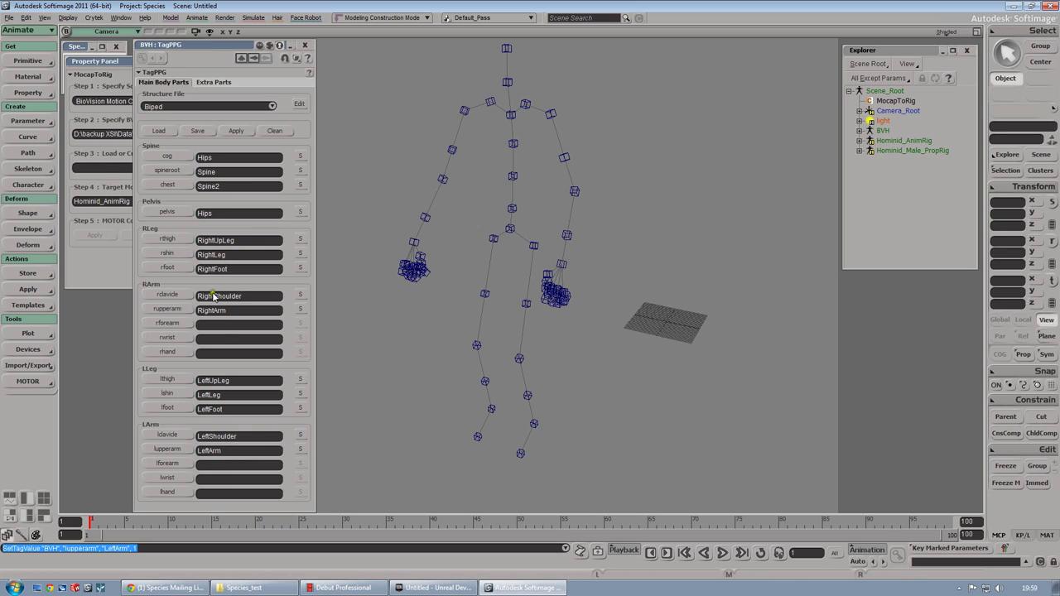
{"action": "left_click", "coordinate": [170, 323]}
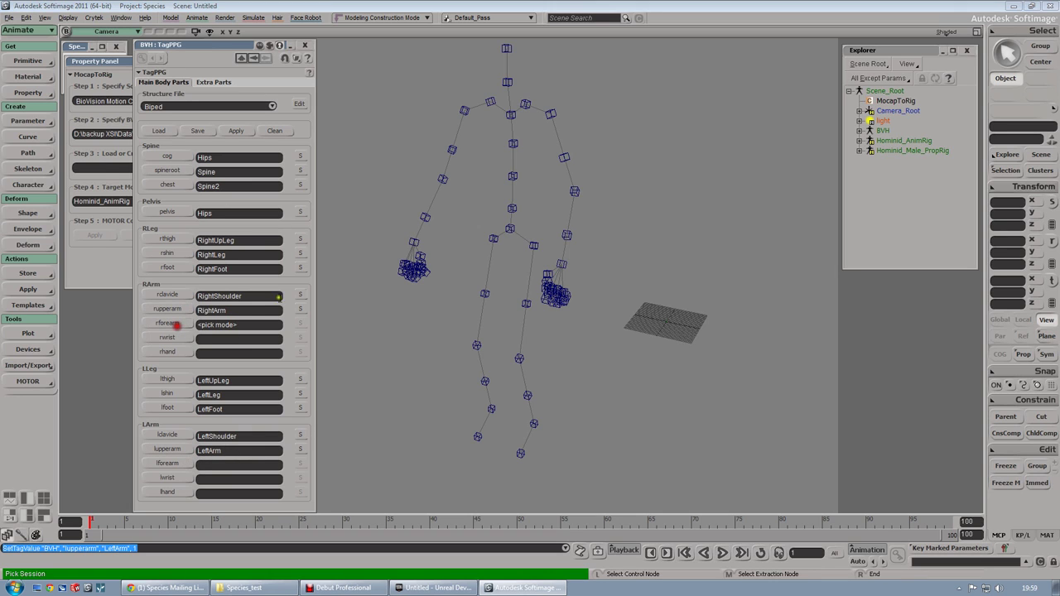
{"action": "left_click", "coordinate": [444, 179]}
{"action": "left_click", "coordinate": [171, 339]}
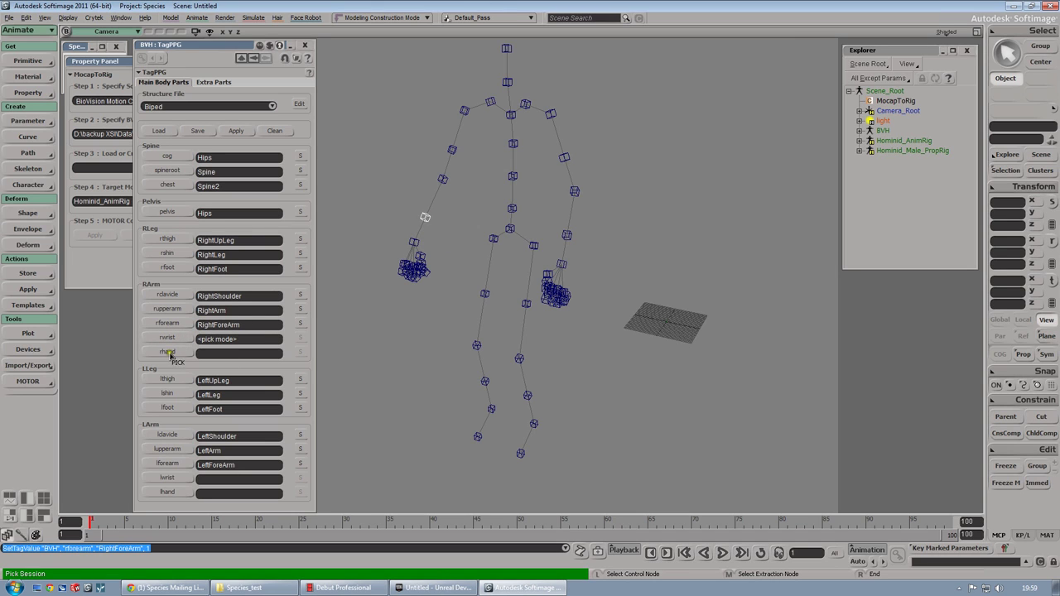
{"action": "left_click", "coordinate": [425, 217]}
{"action": "left_click", "coordinate": [184, 354]}
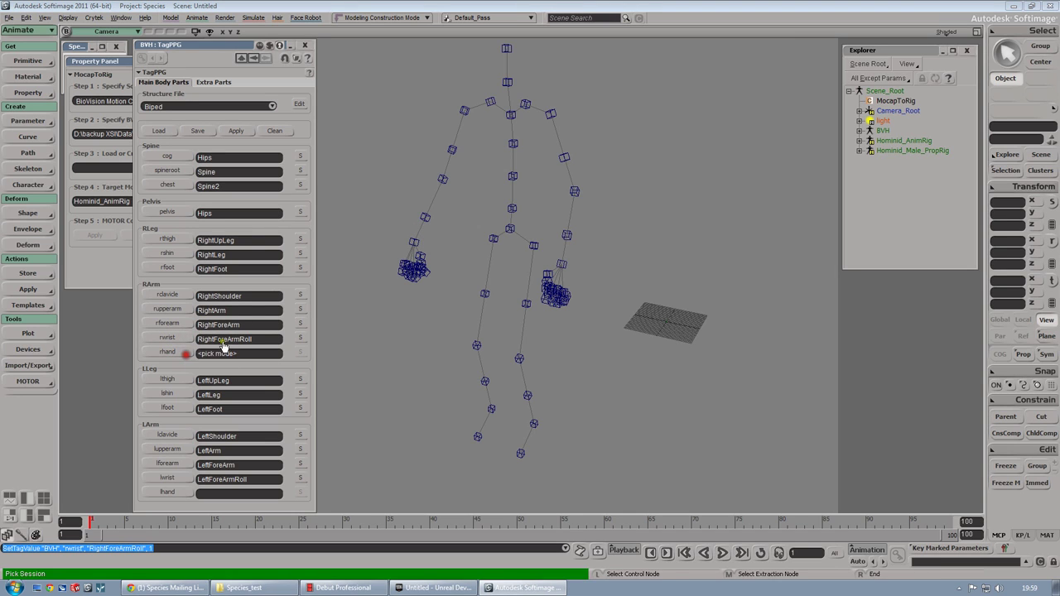
{"action": "left_click", "coordinate": [407, 246]}
In Extra Parts, tag the neck, top head and right toe joints
{"action": "left_click", "coordinate": [214, 83]}
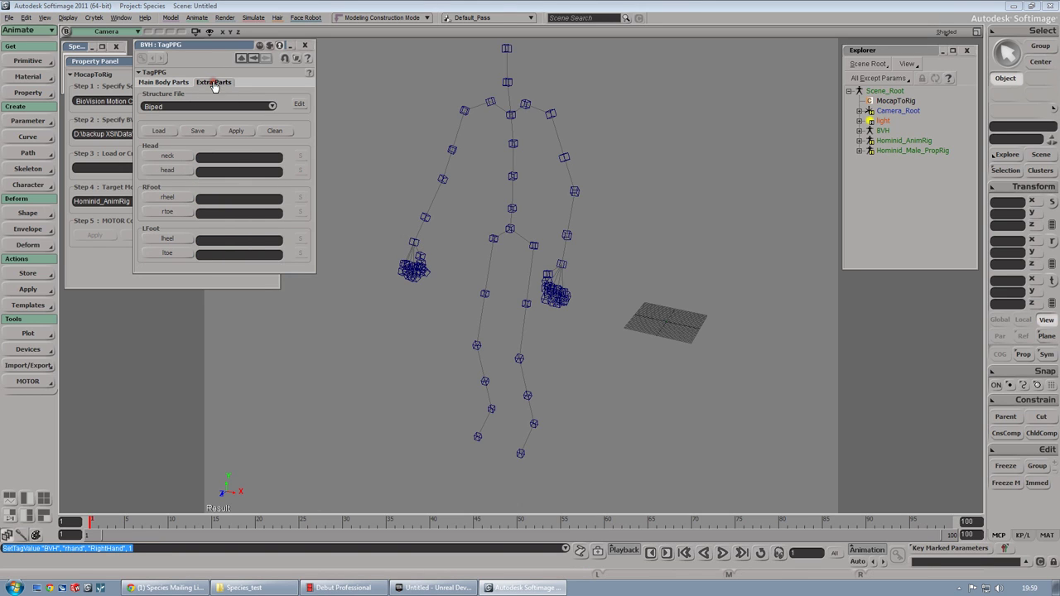
{"action": "left_click", "coordinate": [167, 155]}
{"action": "left_click", "coordinate": [507, 83]}
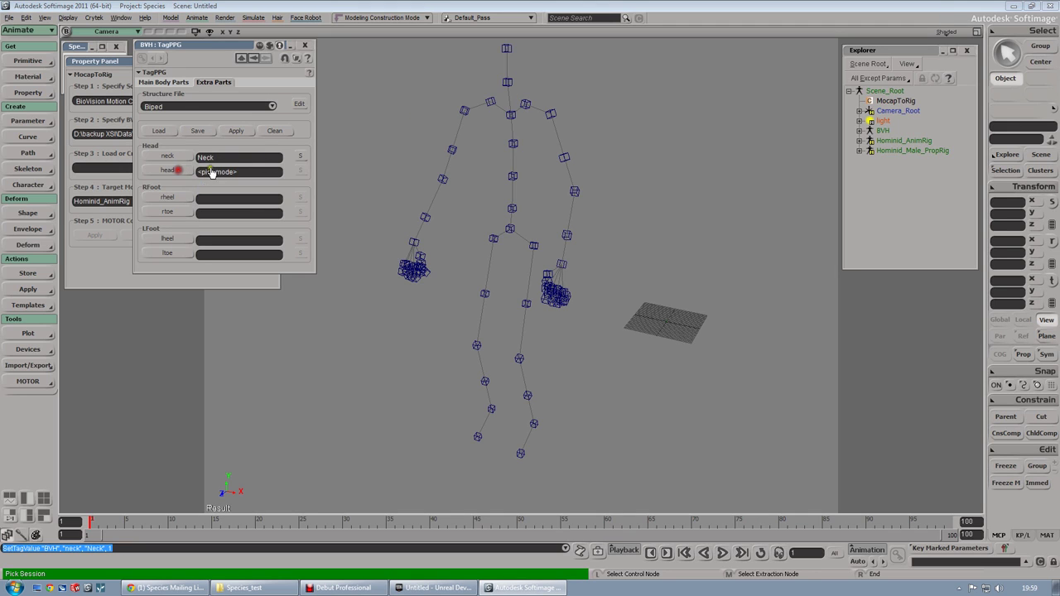
{"action": "left_click", "coordinate": [506, 48]}
{"action": "left_click", "coordinate": [168, 213]}
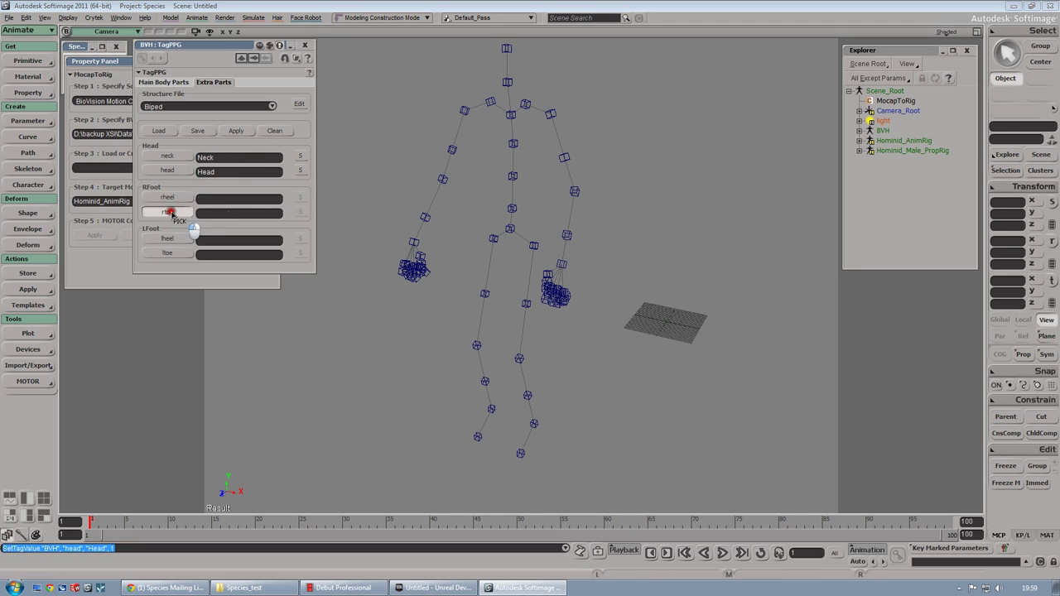
{"action": "left_click", "coordinate": [479, 437]}
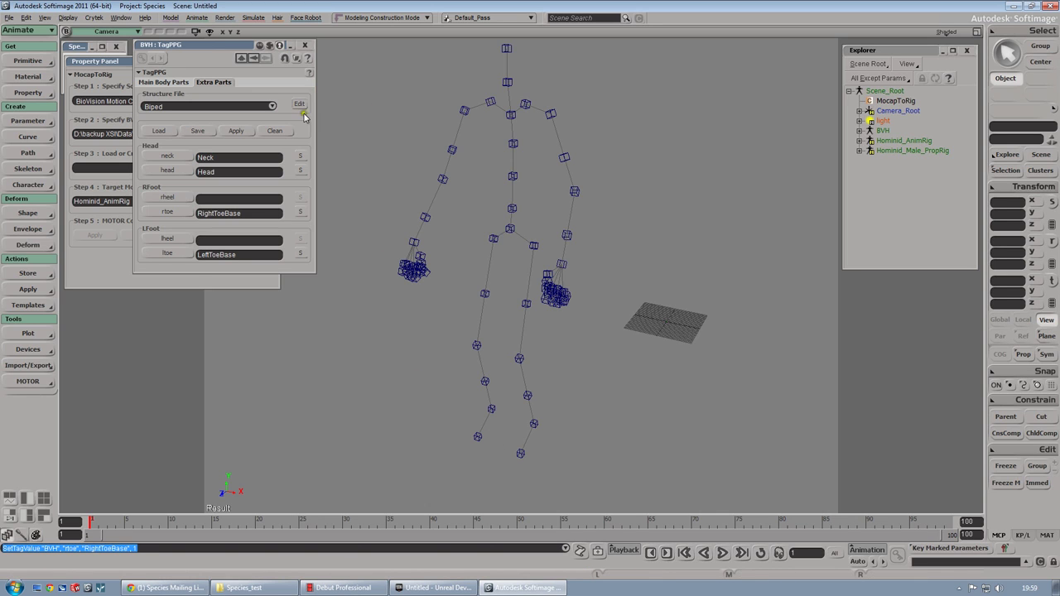
Save the joint mapping as template BVH_UDK_Tag, close the tag editor, and select the BVH hierarchy
{"action": "left_click", "coordinate": [204, 136]}
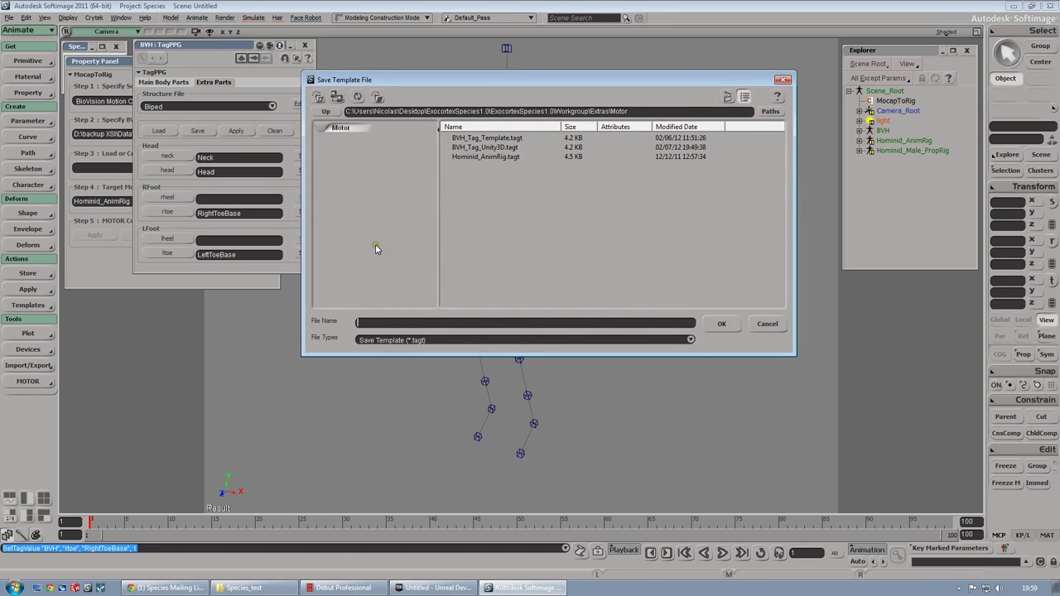
{"action": "type", "text": "BVH_UDK_Tag"}
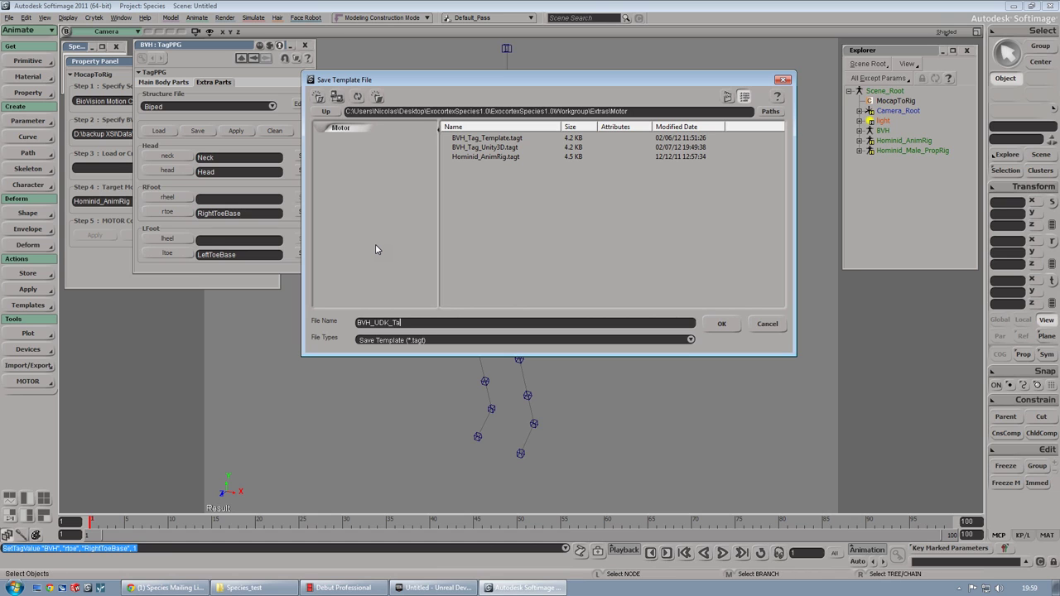
{"action": "left_click", "coordinate": [714, 324]}
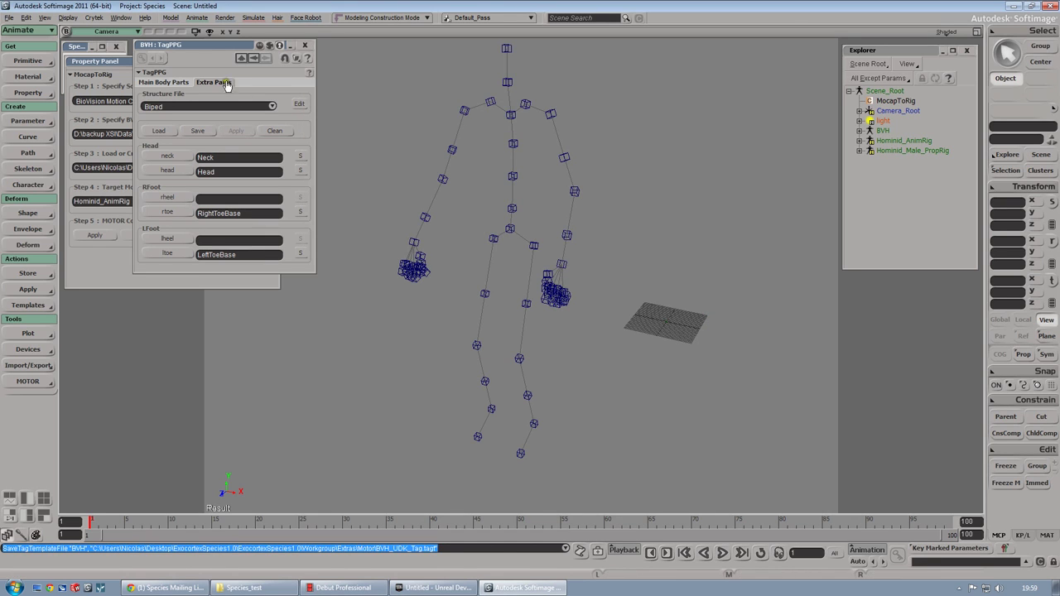
{"action": "left_click", "coordinate": [305, 46]}
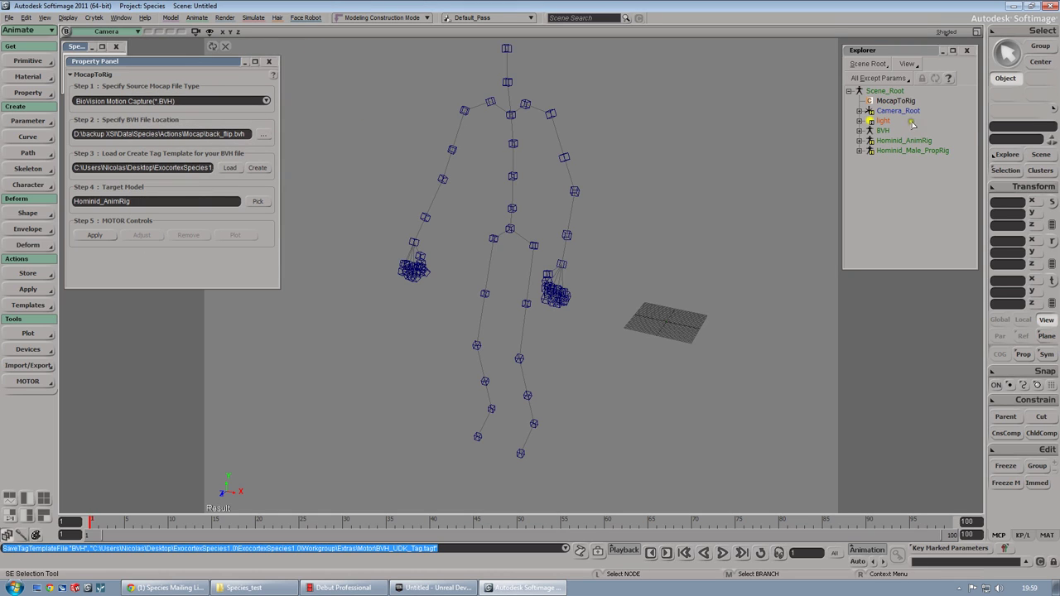
{"action": "middle_click", "coordinate": [883, 131]}
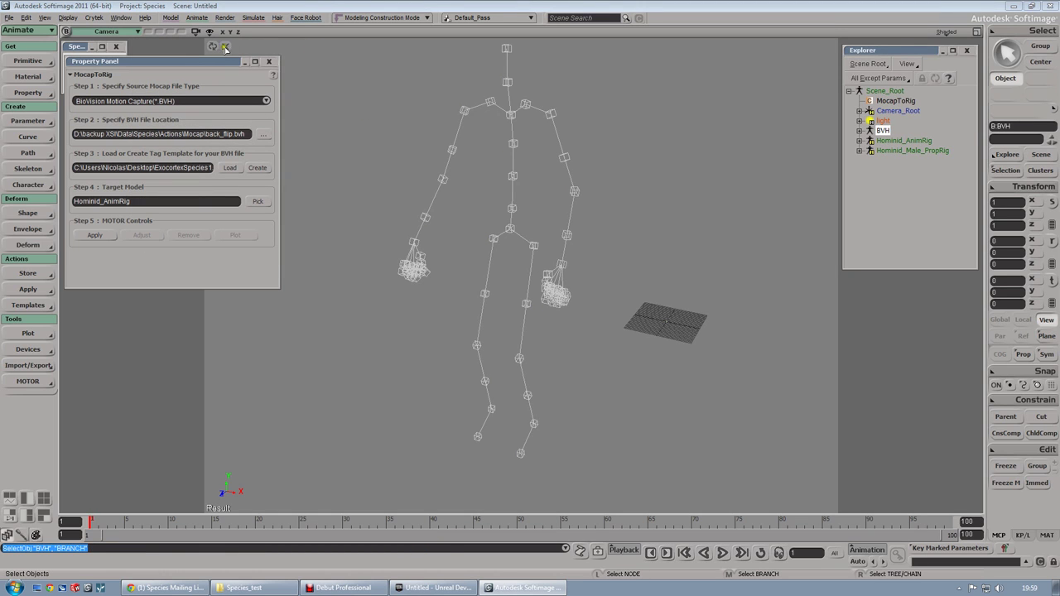
Unhide all, hide the BVH skeleton, and apply the backflip mocap to Hominid_AnimRig
{"action": "left_click", "coordinate": [225, 47]}
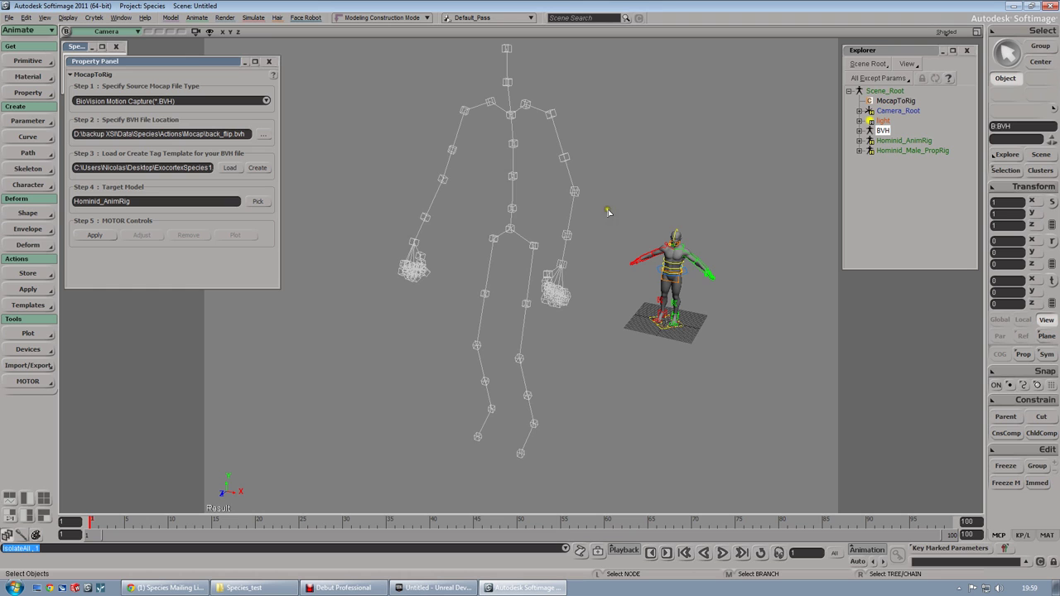
{"action": "key", "text": "h"}
{"action": "key", "text": "a"}
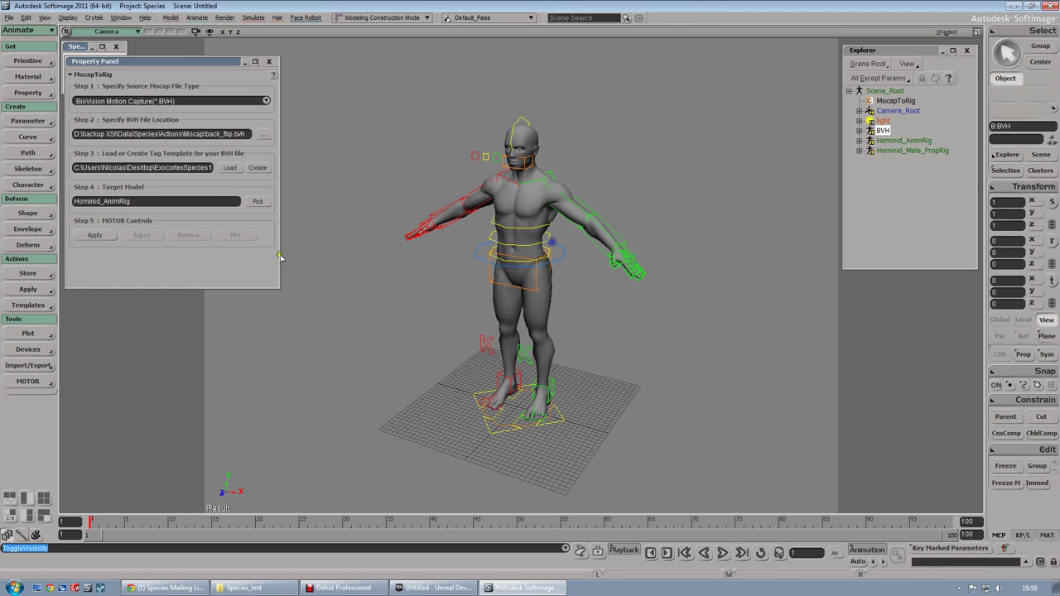
{"action": "left_click", "coordinate": [95, 236]}
Orbit to the character's front and select the right leg IK control
{"action": "key", "text": "s"}
{"action": "right_click_drag", "start_coordinate": [511, 210], "coordinate": [600, 352]}
{"action": "key", "text": "space"}
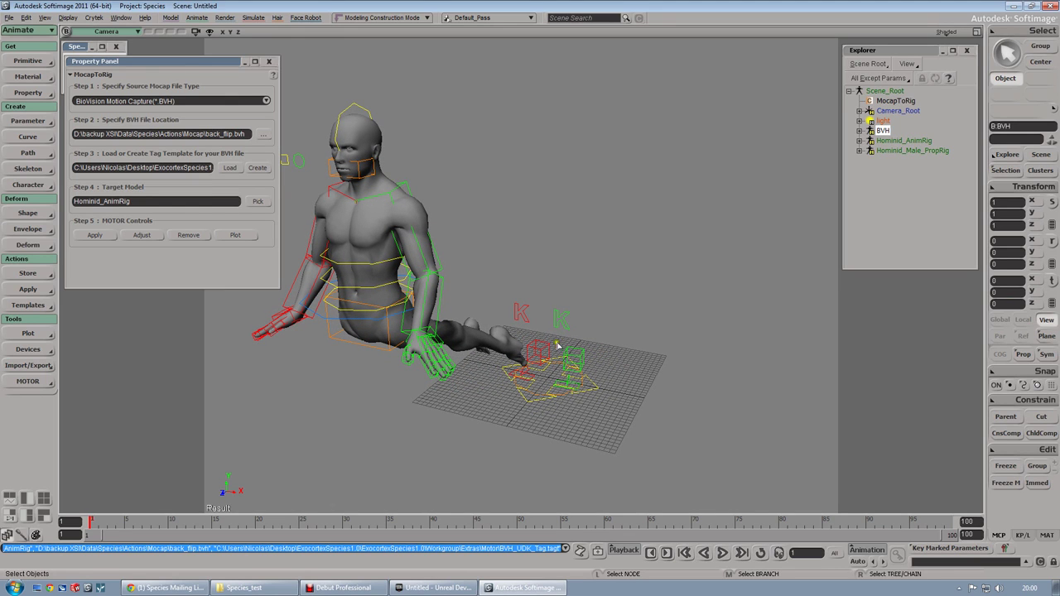
{"action": "left_click", "coordinate": [552, 348]}
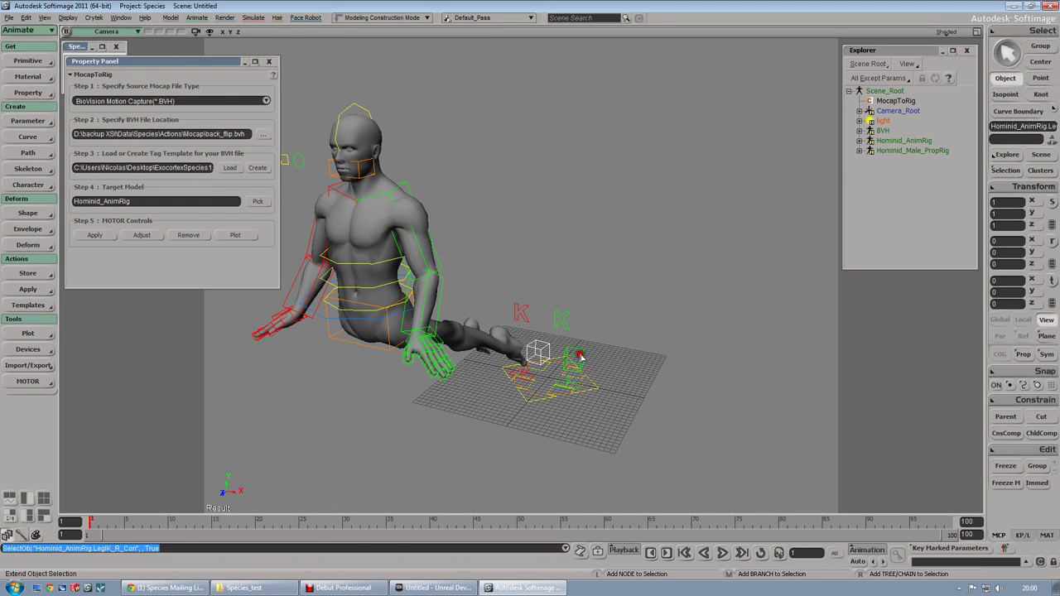
With both leg IK controls selected, enable Show Custom DisplayInfo Parameters in the camera properties
{"action": "left_click", "coordinate": [578, 357], "text": "shift"}
{"action": "left_click", "coordinate": [196, 31]}
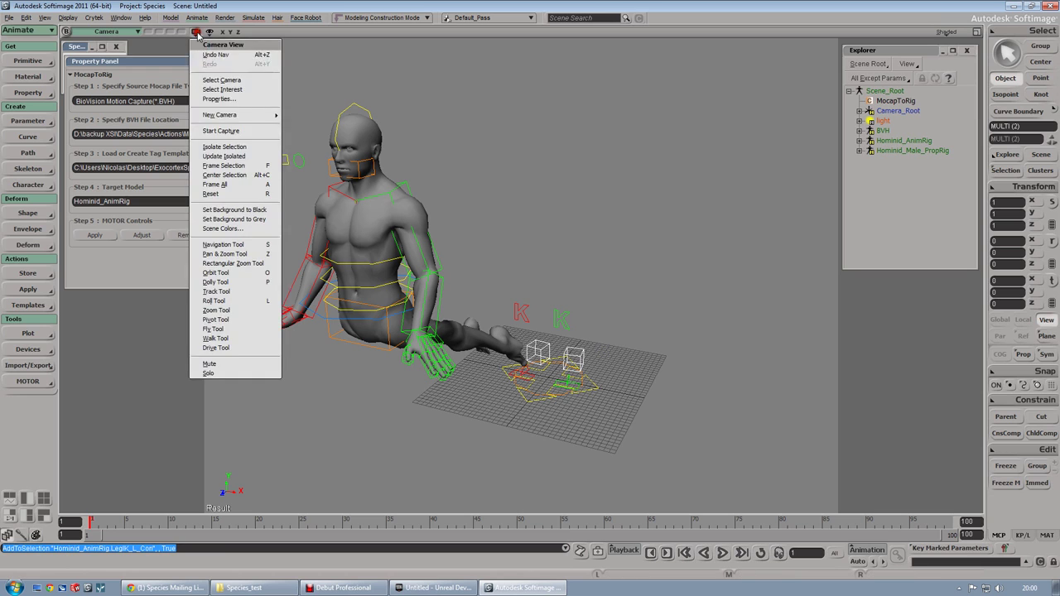
{"action": "left_click", "coordinate": [225, 99]}
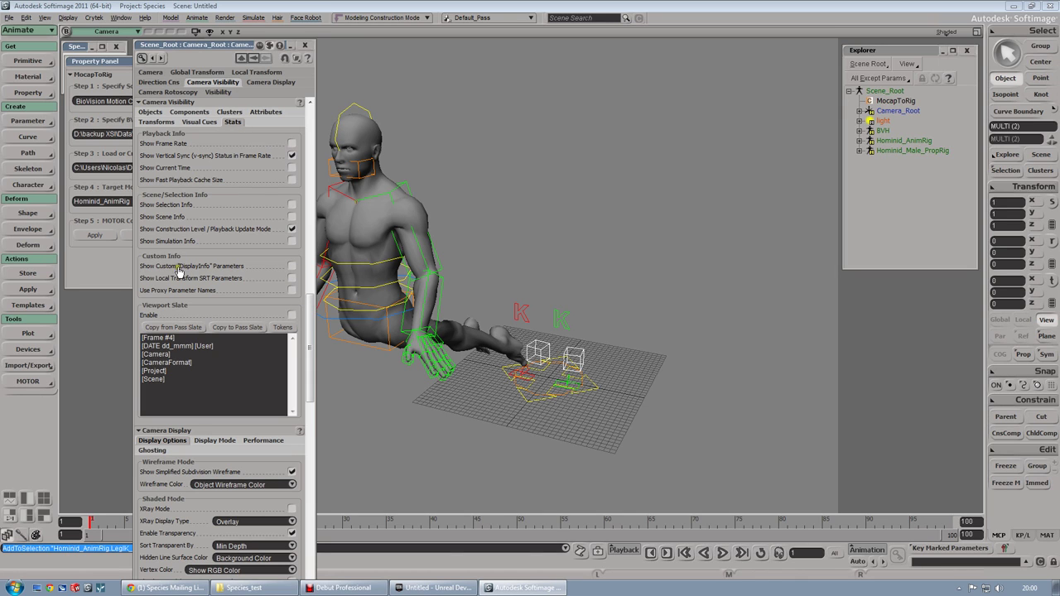
{"action": "left_click", "coordinate": [292, 266]}
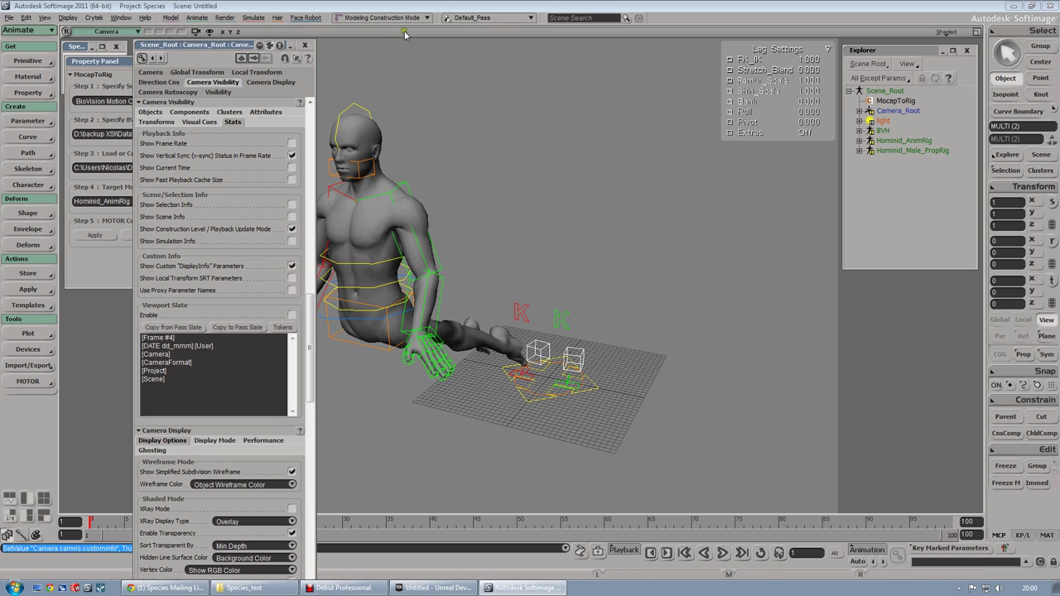
{"action": "left_click", "coordinate": [305, 45]}
Lower the legs' FK_IK from 1 to 0 and reapply the mocap
{"action": "left_click", "coordinate": [809, 60]}
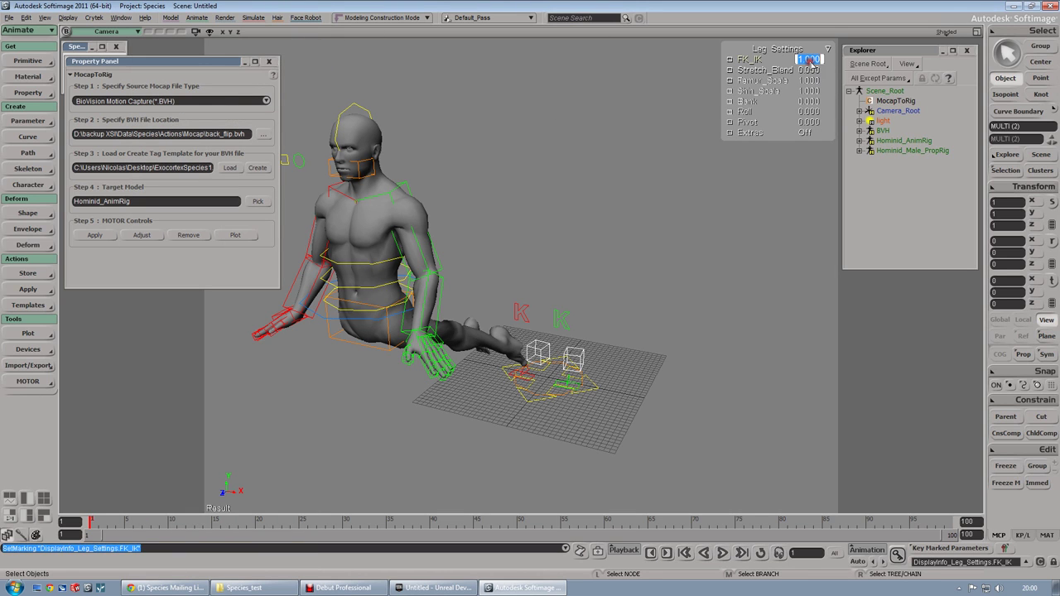
{"action": "left_click_drag", "start_coordinate": [811, 65], "coordinate": [746, 65]}
{"action": "key", "text": "s"}
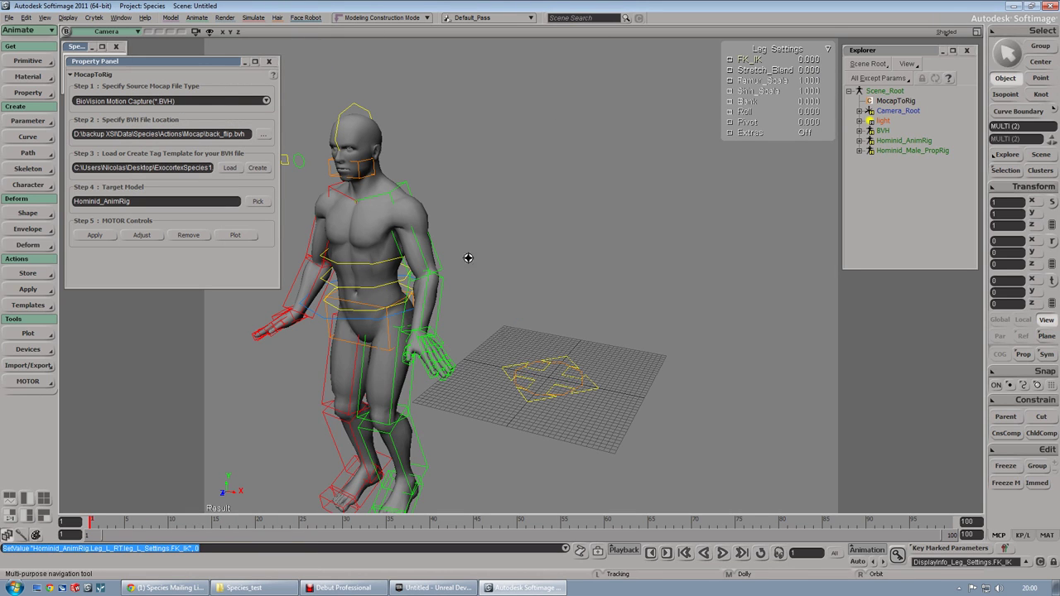
{"action": "left_click_drag", "start_coordinate": [466, 256], "coordinate": [489, 199]}
{"action": "left_click", "coordinate": [94, 234]}
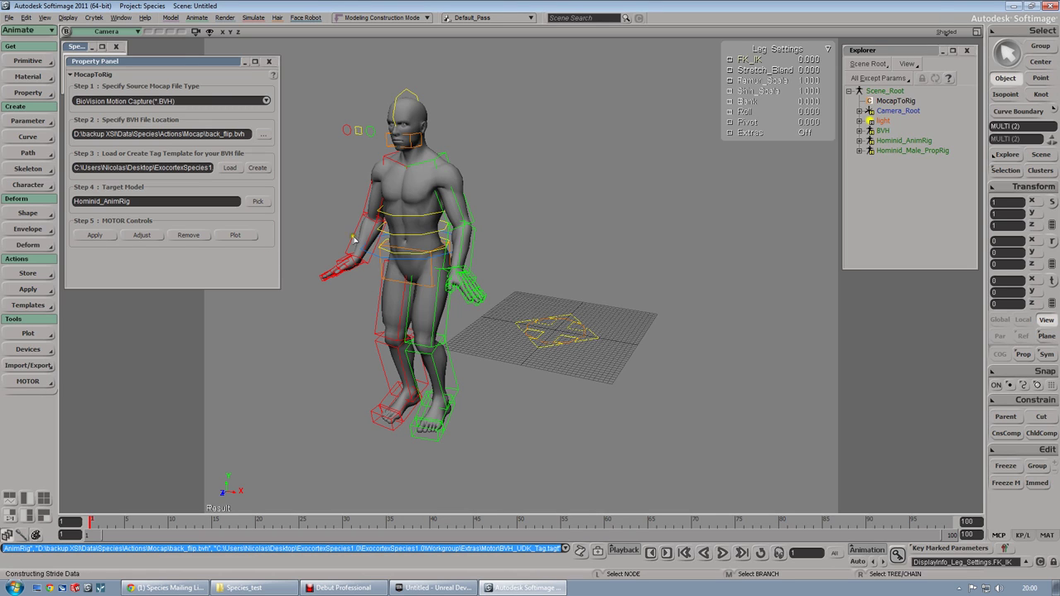
Close the MocapToRig panel, then play and scrub through the backflip animation
{"action": "left_click", "coordinate": [269, 64]}
{"action": "key", "text": "s"}
{"action": "right_click_drag", "start_coordinate": [286, 103], "coordinate": [406, 141]}
{"action": "left_click", "coordinate": [722, 553]}
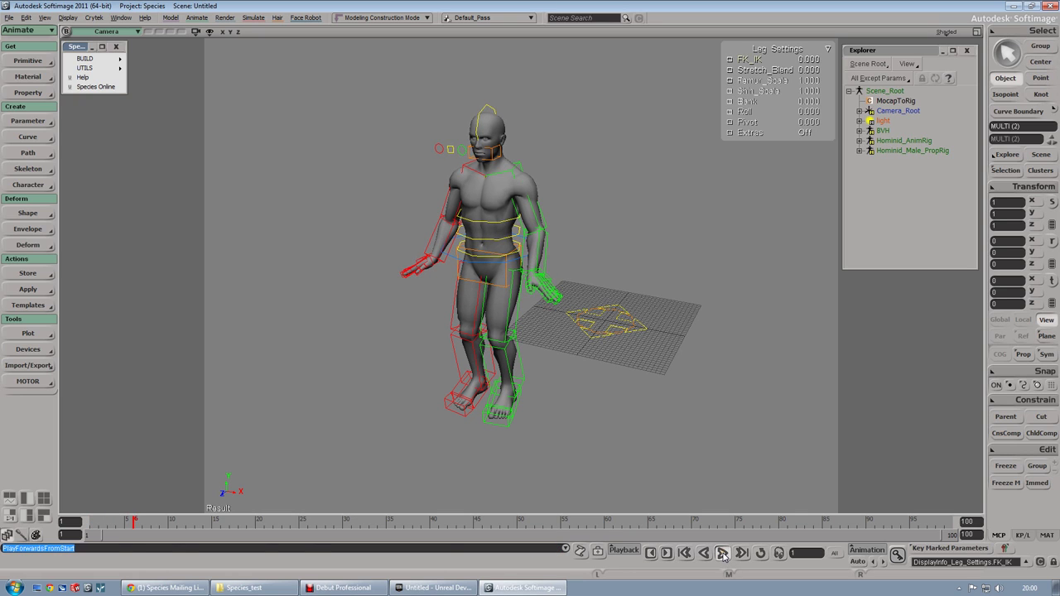
{"action": "left_click", "coordinate": [723, 554]}
{"action": "left_click_drag", "start_coordinate": [173, 524], "coordinate": [645, 536]}
{"action": "left_click_drag", "start_coordinate": [761, 543], "coordinate": [89, 524]}
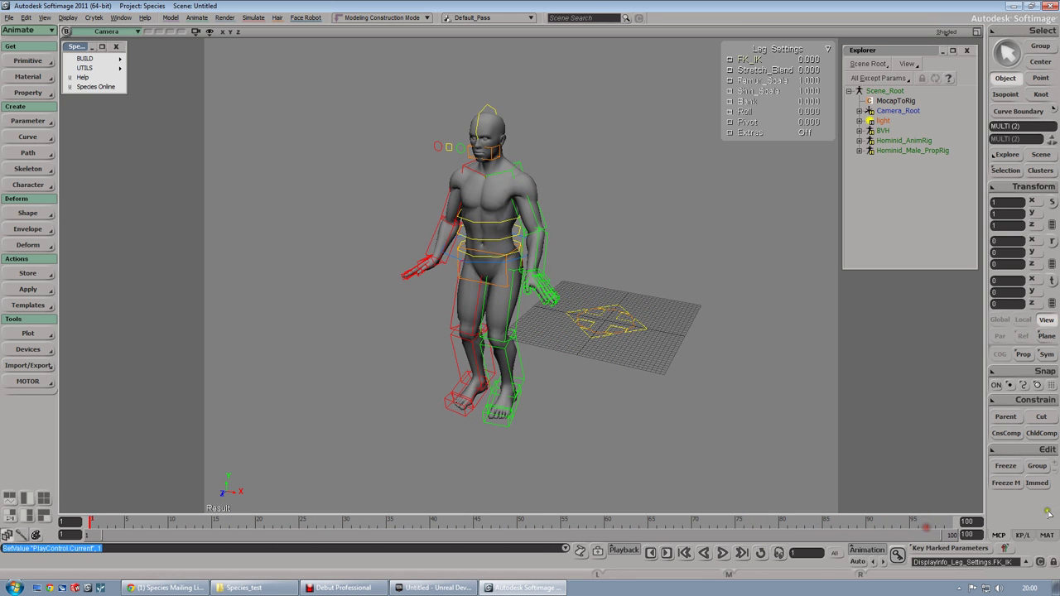
Set the timeline end frame to 132
{"action": "left_click", "coordinate": [969, 522]}
{"action": "type", "text": "132"}
{"action": "key", "text": "Return"}
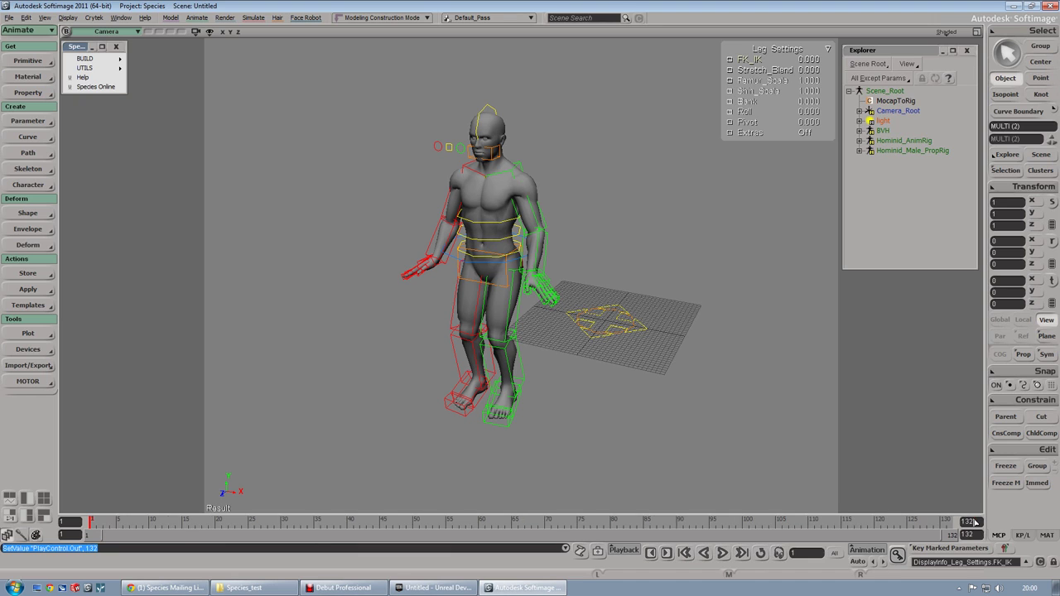
{"action": "key", "text": "s"}
{"action": "middle_click_drag", "start_coordinate": [686, 289], "coordinate": [678, 260]}
{"action": "right_click_drag", "start_coordinate": [677, 261], "coordinate": [687, 265]}
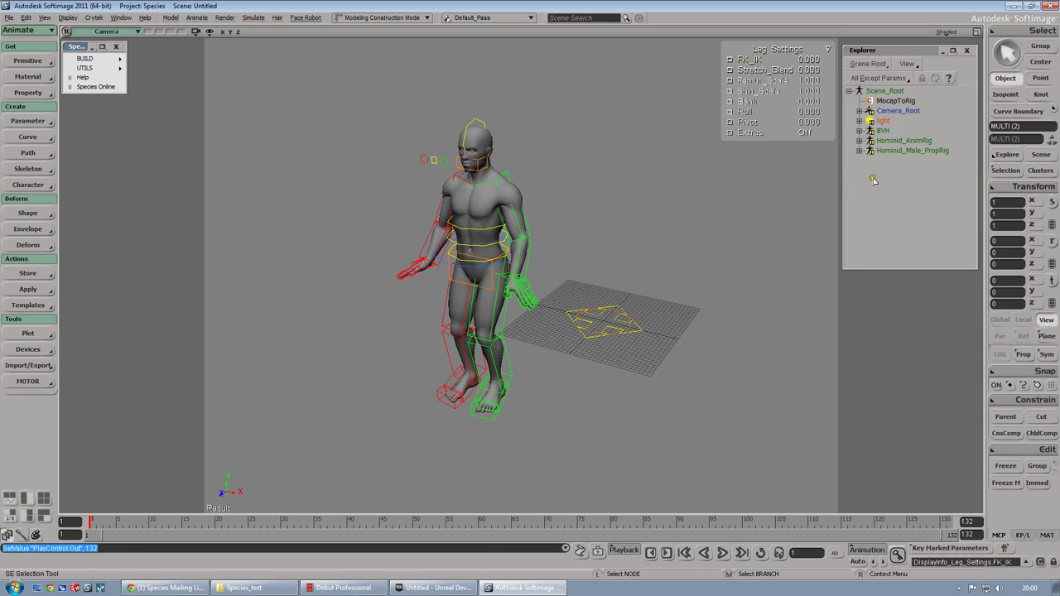
Delete the Hominid_Male_PropRig and BVH mocap skeleton hierarchies
{"action": "middle_click", "coordinate": [906, 153]}
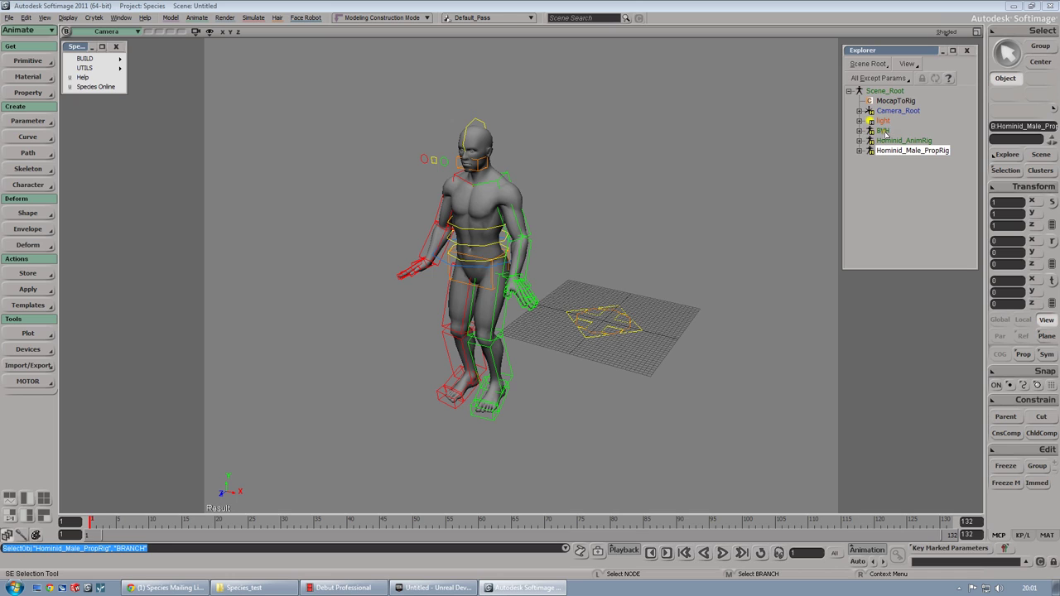
{"action": "key", "text": "Delete"}
{"action": "middle_click", "coordinate": [884, 131]}
{"action": "key", "text": "Delete"}
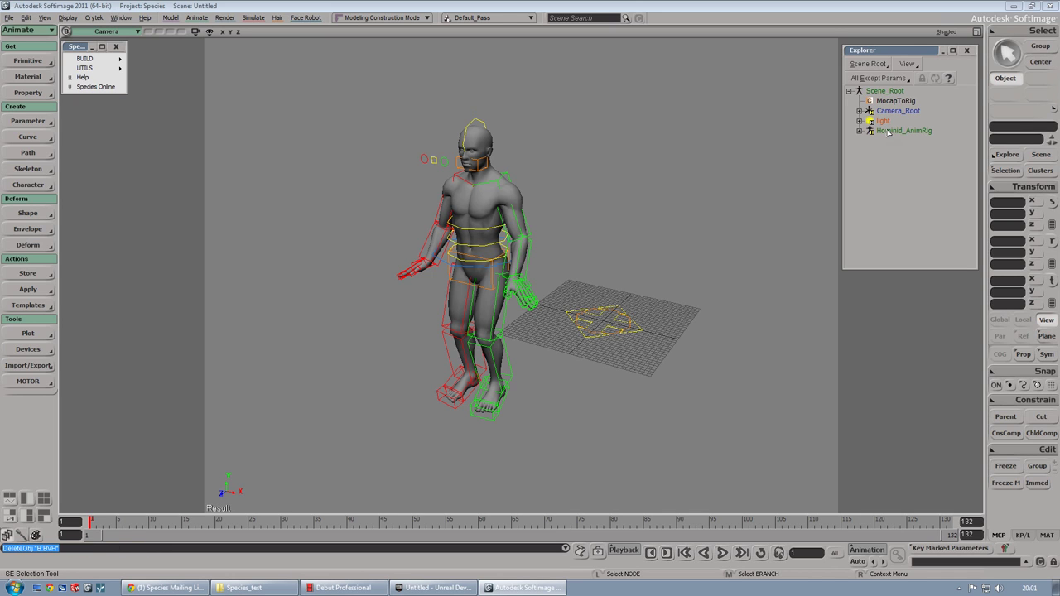
Plot all transformations of Hominid_AnimRig to an action named Backflip over frames 1–132
{"action": "middle_click", "coordinate": [895, 131]}
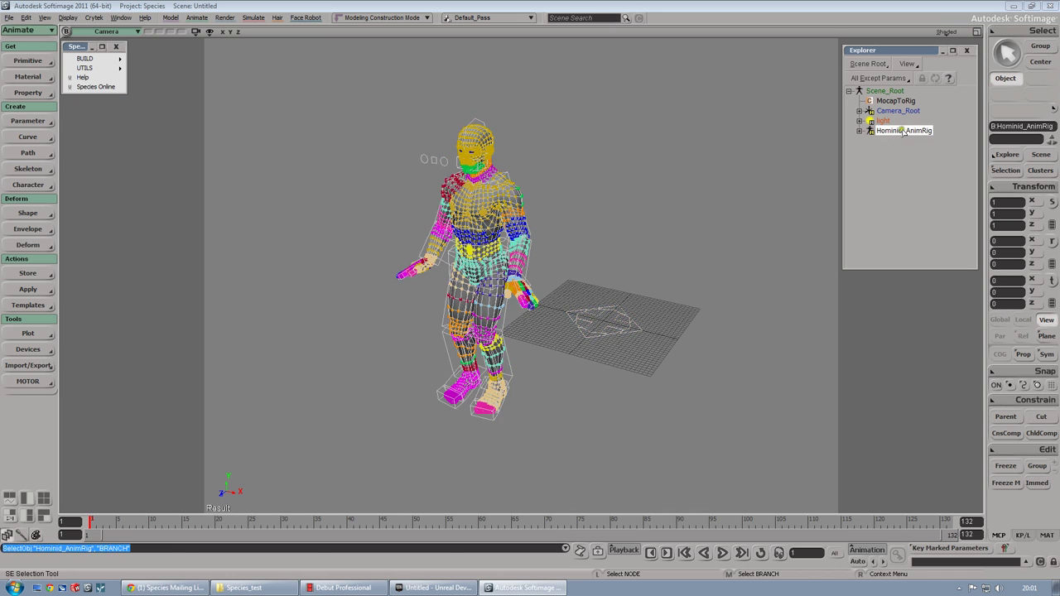
{"action": "left_click", "coordinate": [27, 336]}
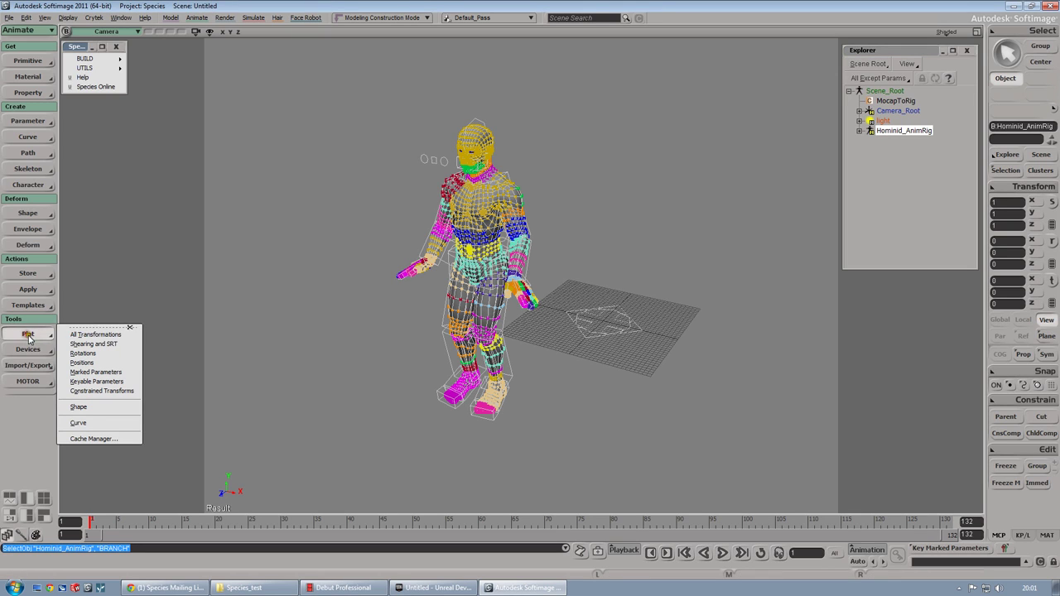
{"action": "left_click", "coordinate": [84, 335]}
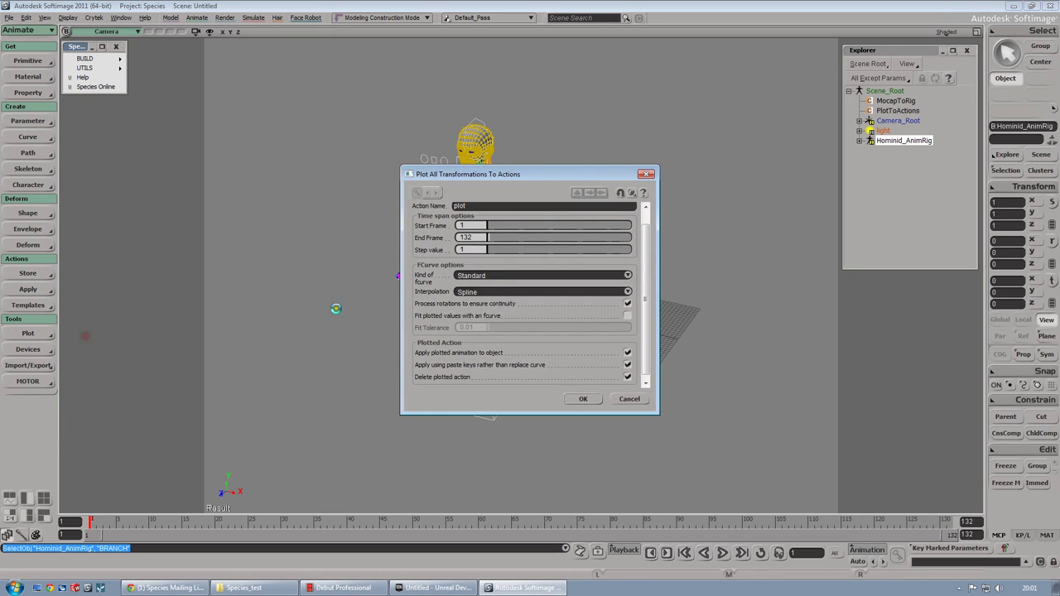
{"action": "left_click", "coordinate": [488, 207]}
{"action": "type", "text": "Backflip"}
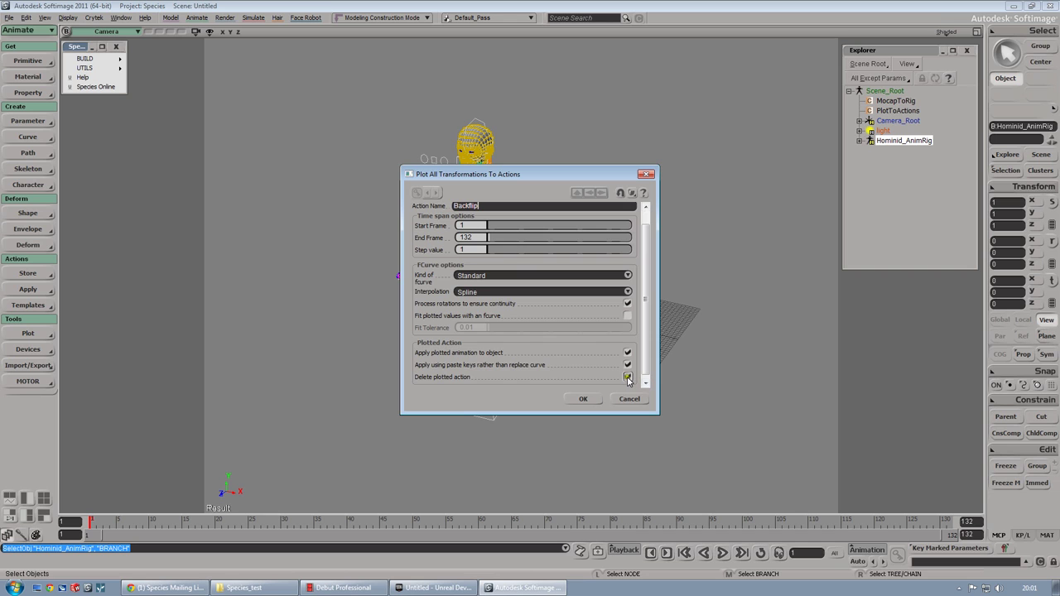
{"action": "scroll", "coordinate": [651, 375], "scroll_direction": "up", "scroll_amount": 1}
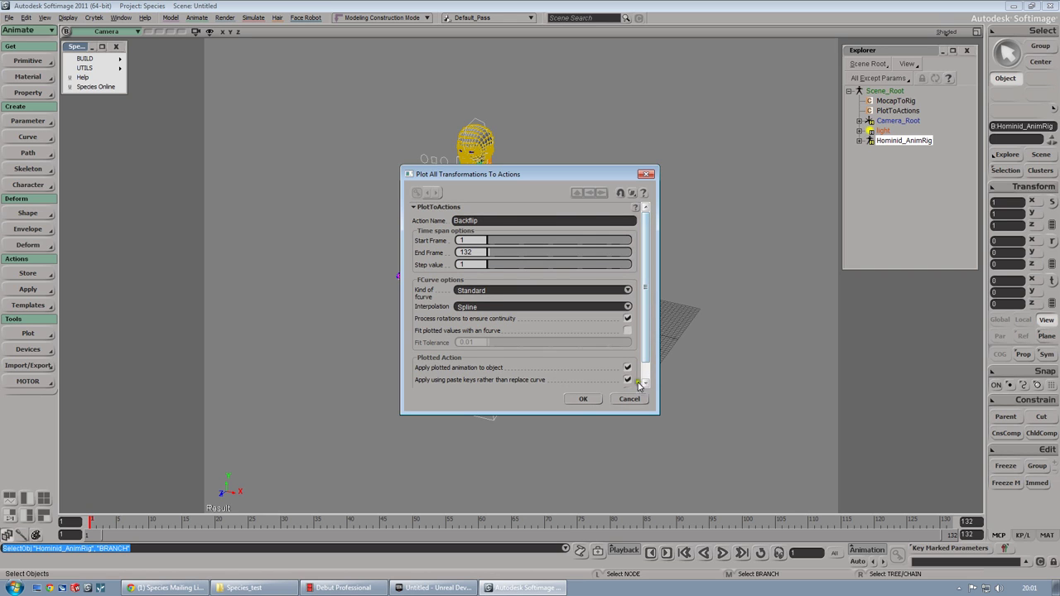
{"action": "left_click", "coordinate": [584, 400]}
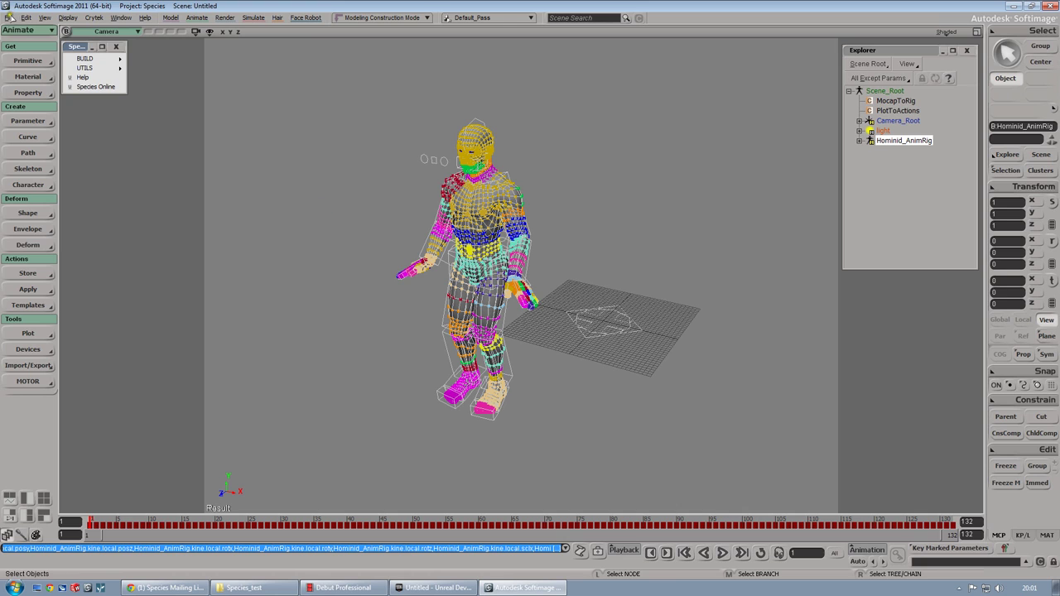
Deselect everything and bring up the ActorX exporter panel
{"action": "key", "text": "ctrl+shift+a"}
{"action": "left_click", "coordinate": [8, 17]}
{"action": "mouse_move", "coordinate": [50, 124]}
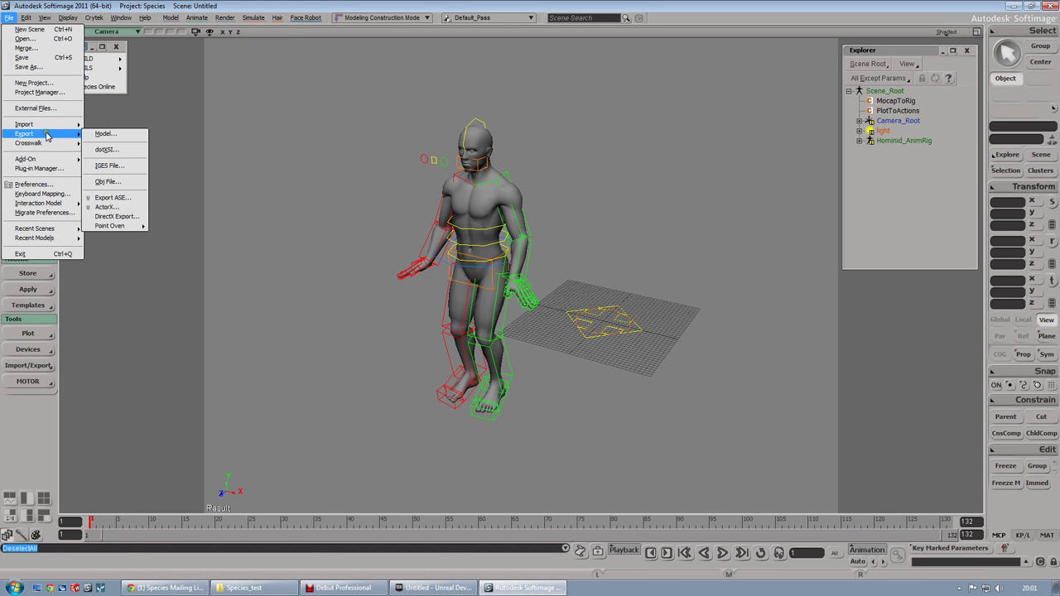
{"action": "left_click", "coordinate": [114, 209]}
{"action": "left_click_drag", "start_coordinate": [88, 32], "coordinate": [131, 56]}
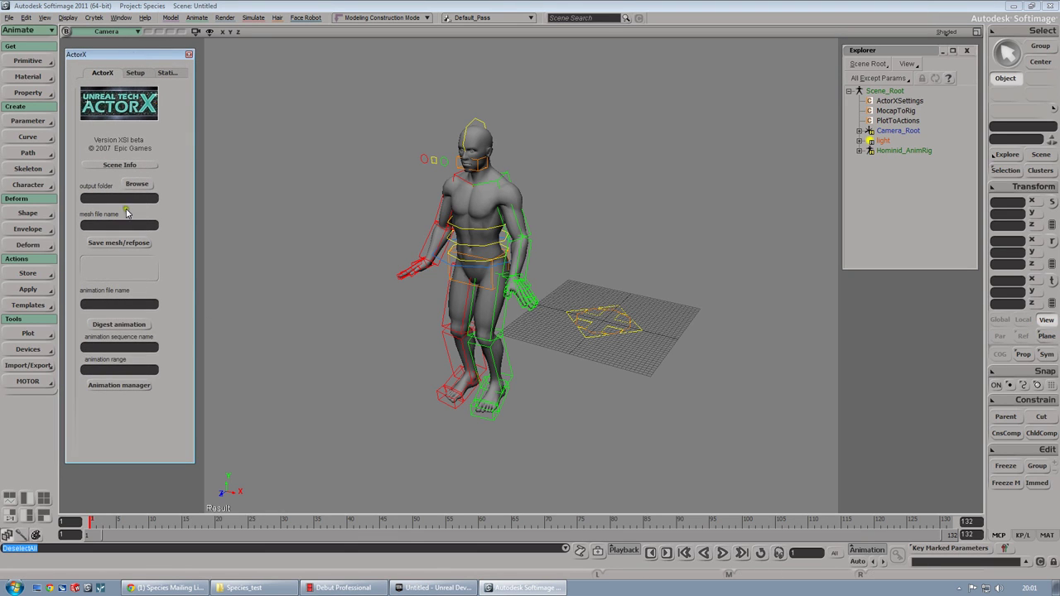
Set the ActorX output folder to the copied Species_test folder path
{"action": "left_click", "coordinate": [249, 589]}
{"action": "left_click_drag", "start_coordinate": [237, 69], "coordinate": [269, 75]}
{"action": "left_click", "coordinate": [121, 81]}
{"action": "key", "text": "ctrl+c"}
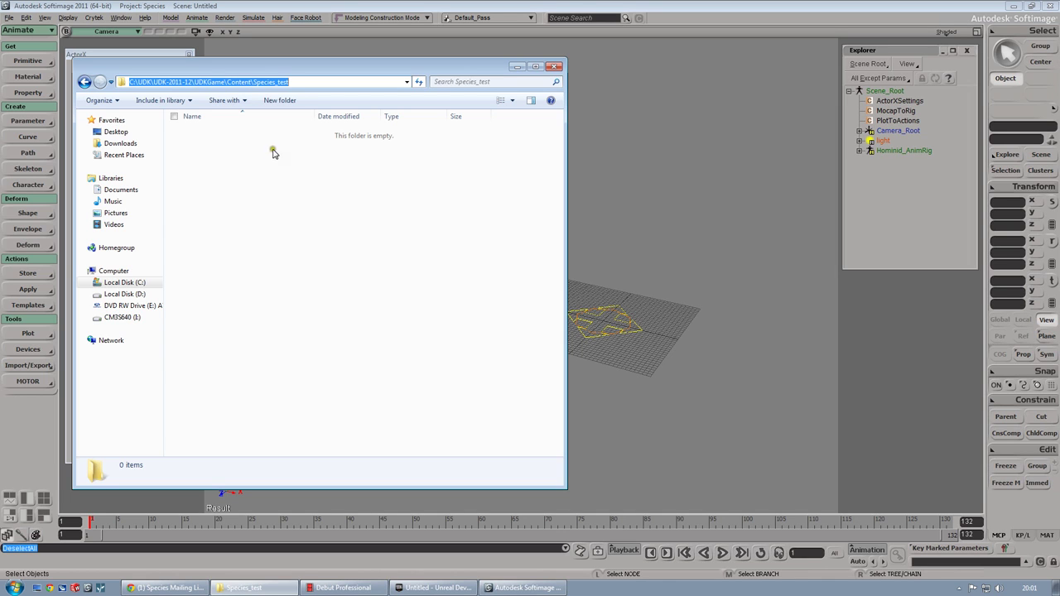
{"action": "left_click", "coordinate": [517, 67]}
{"action": "left_click", "coordinate": [116, 198]}
{"action": "key", "text": "ctrl+v"}
Name the mesh Backflip_man and sequence backflip, then save the mesh and reference pose
{"action": "left_click", "coordinate": [124, 224]}
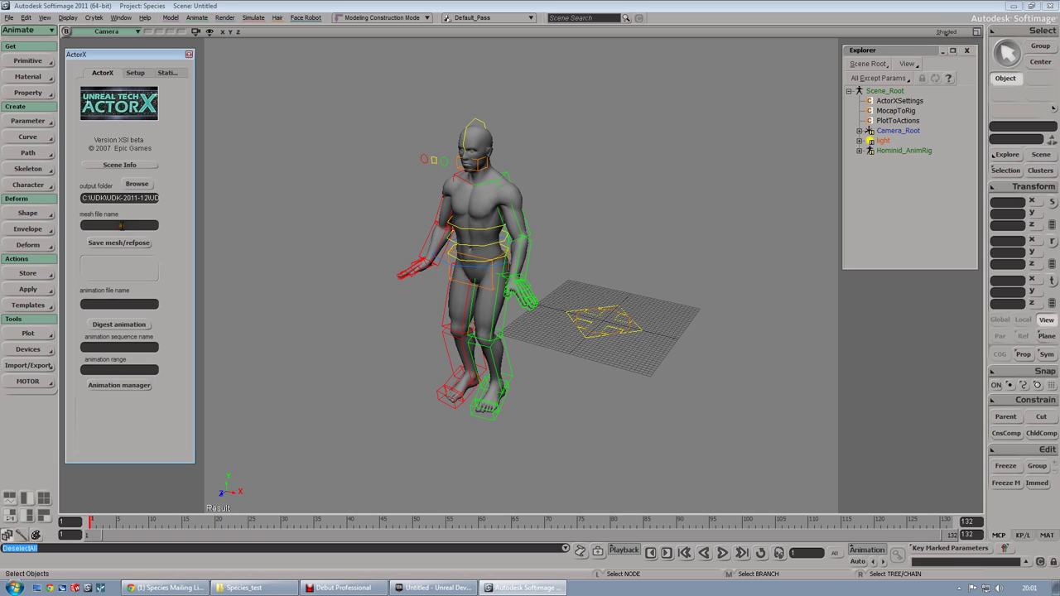
{"action": "type", "text": "Backflip_man"}
{"action": "left_click", "coordinate": [116, 347]}
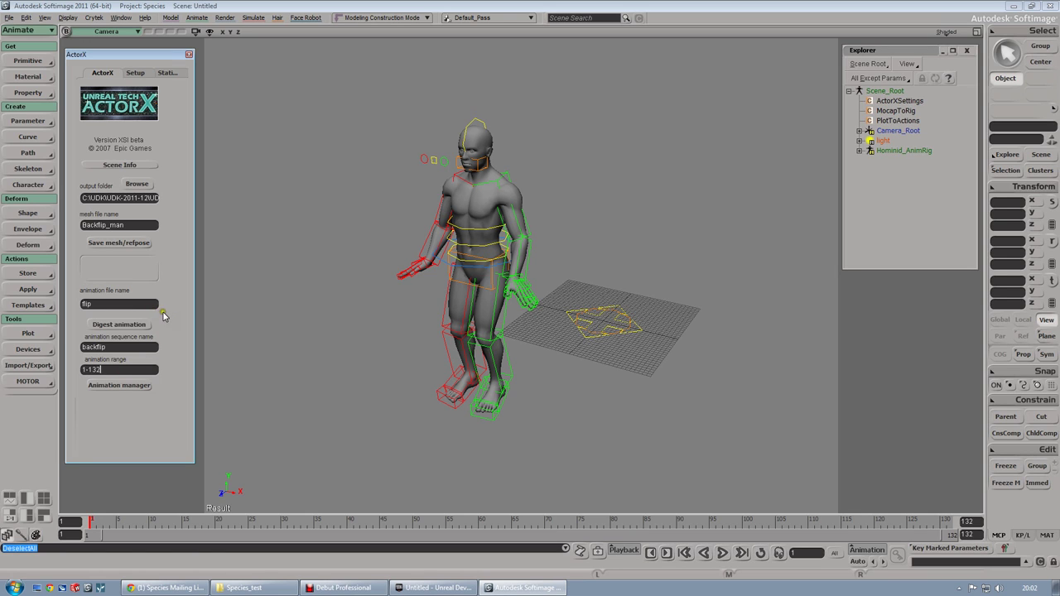
{"action": "left_click", "coordinate": [118, 242]}
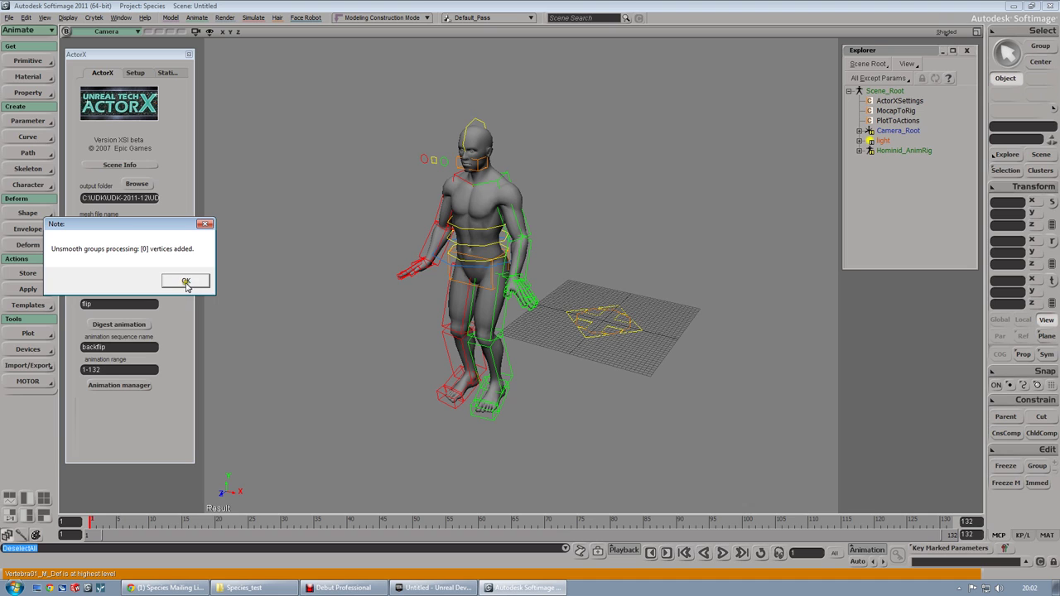
Dismiss the unsmooth-groups and skin-written notes, digest backflip, and open the animation manager
{"action": "left_click_drag", "start_coordinate": [158, 220], "coordinate": [170, 204]}
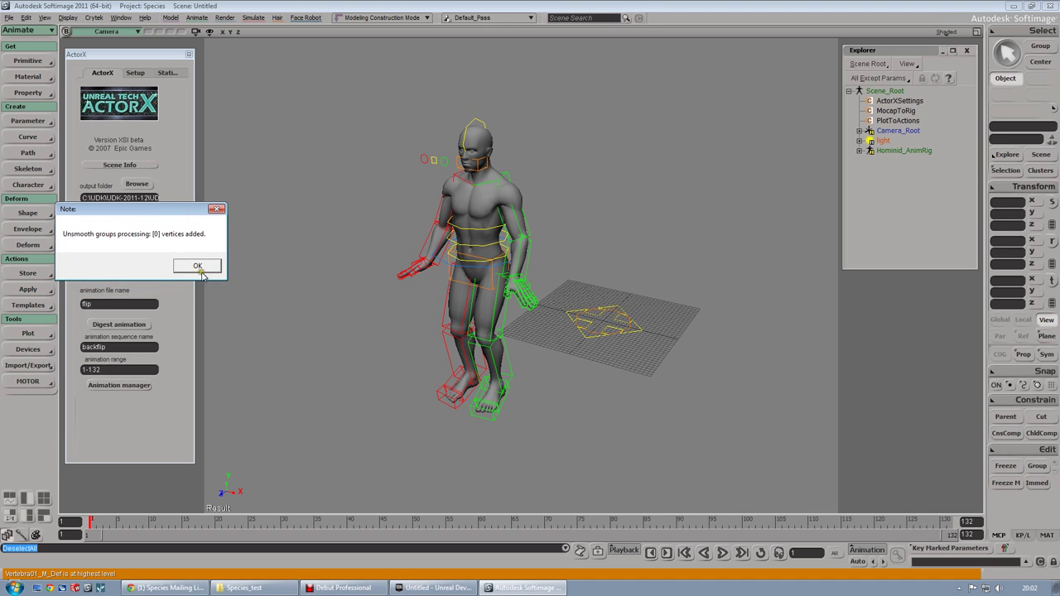
{"action": "left_click", "coordinate": [199, 269]}
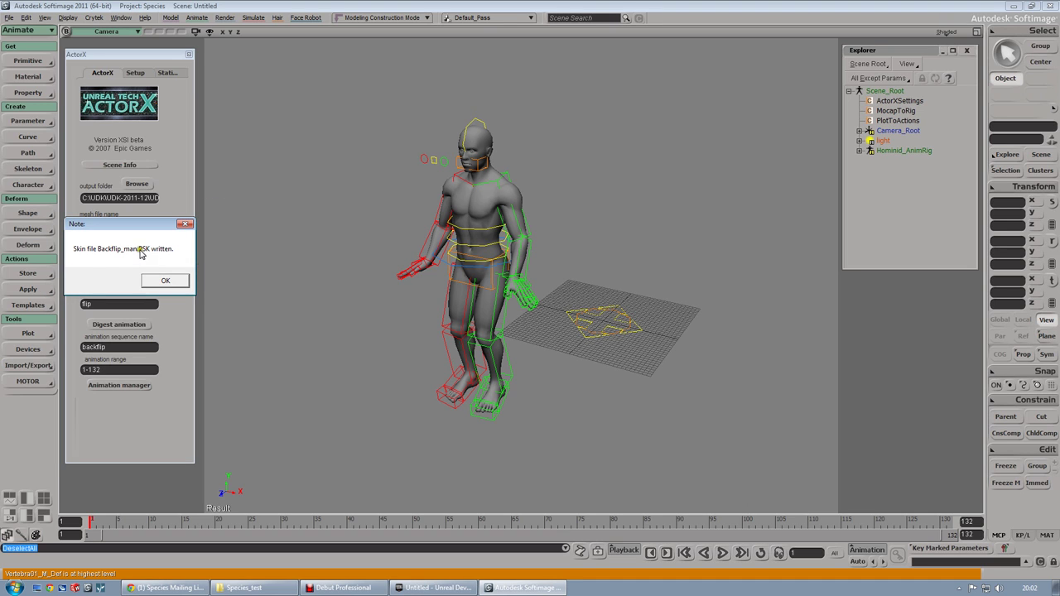
{"action": "left_click", "coordinate": [166, 280]}
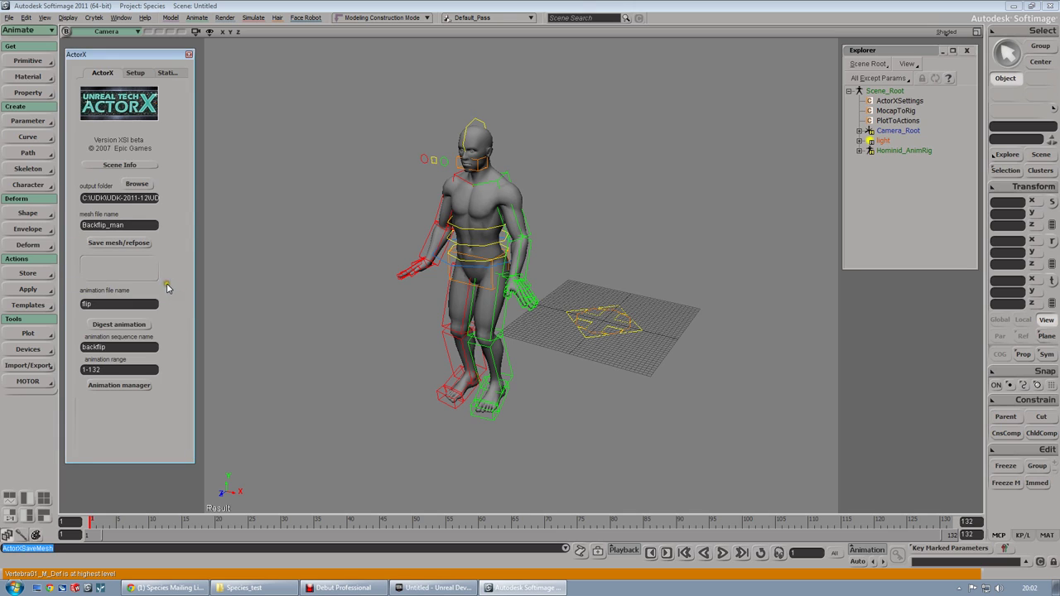
{"action": "left_click", "coordinate": [119, 325]}
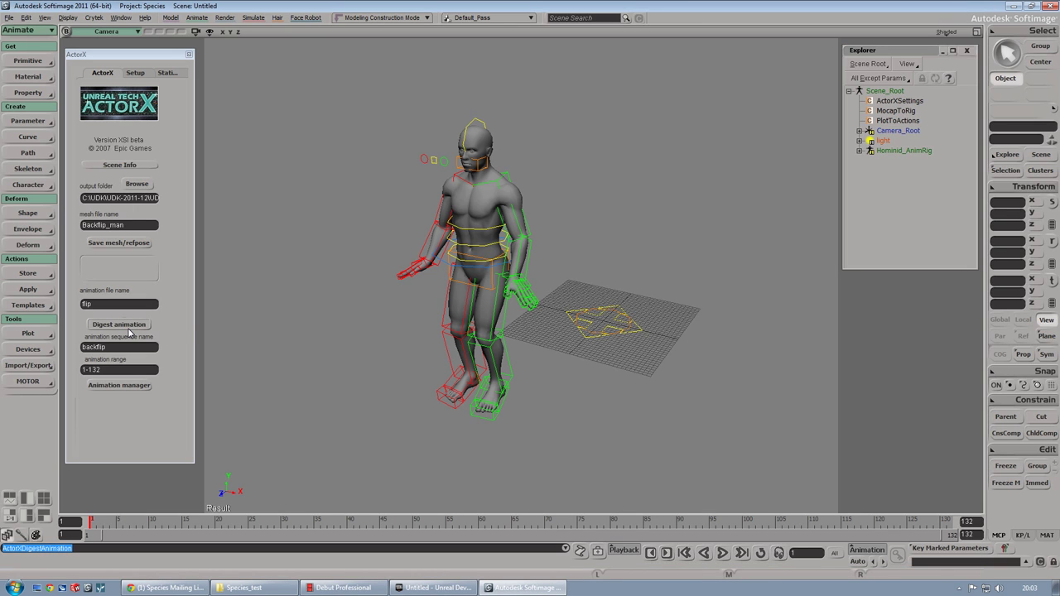
{"action": "left_click", "coordinate": [121, 387]}
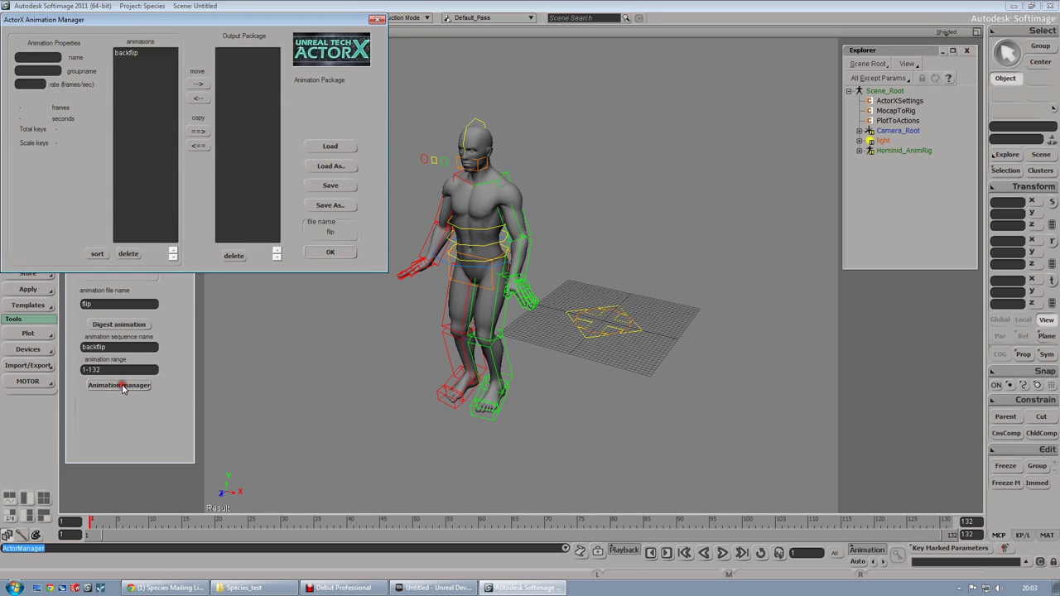
Move the backflip sequence into the Output Package and select it there
{"action": "left_click", "coordinate": [137, 53]}
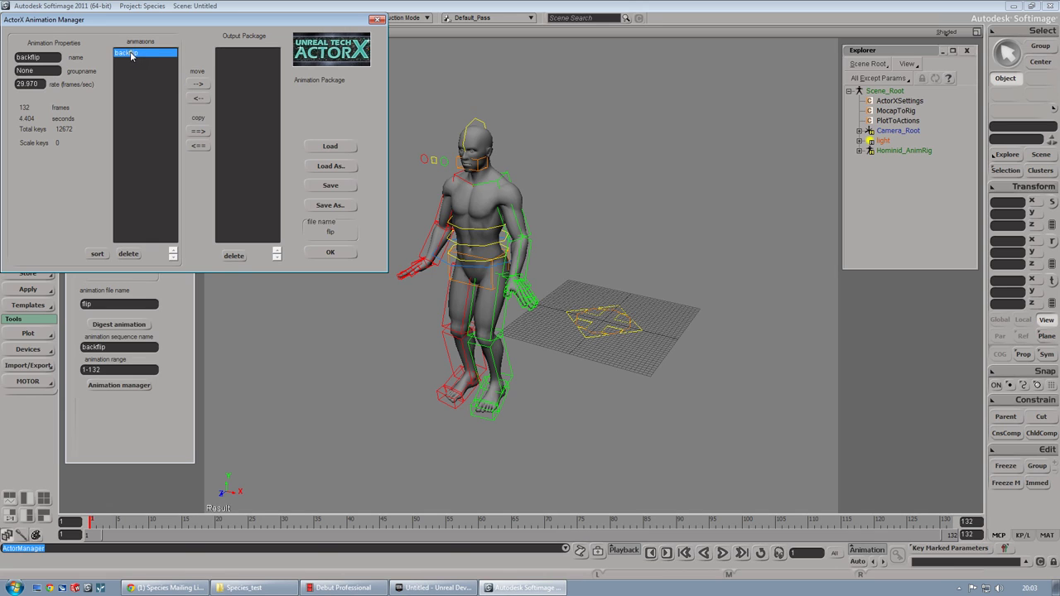
{"action": "left_click", "coordinate": [198, 83]}
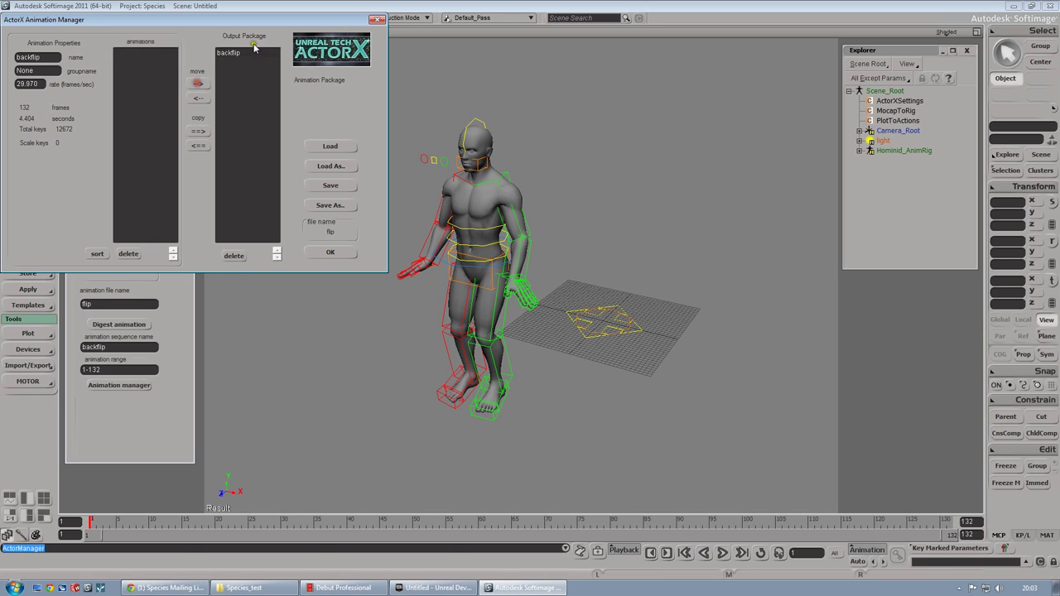
{"action": "left_click", "coordinate": [234, 54]}
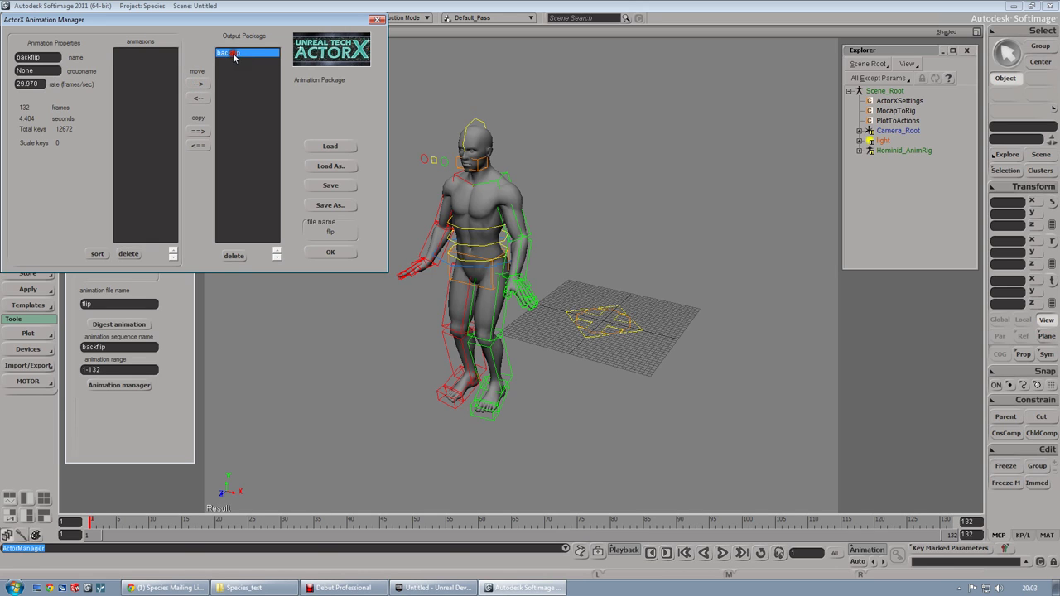
Save the output package as backflip.psa in Species_test and close the animation manager
{"action": "left_click", "coordinate": [330, 204]}
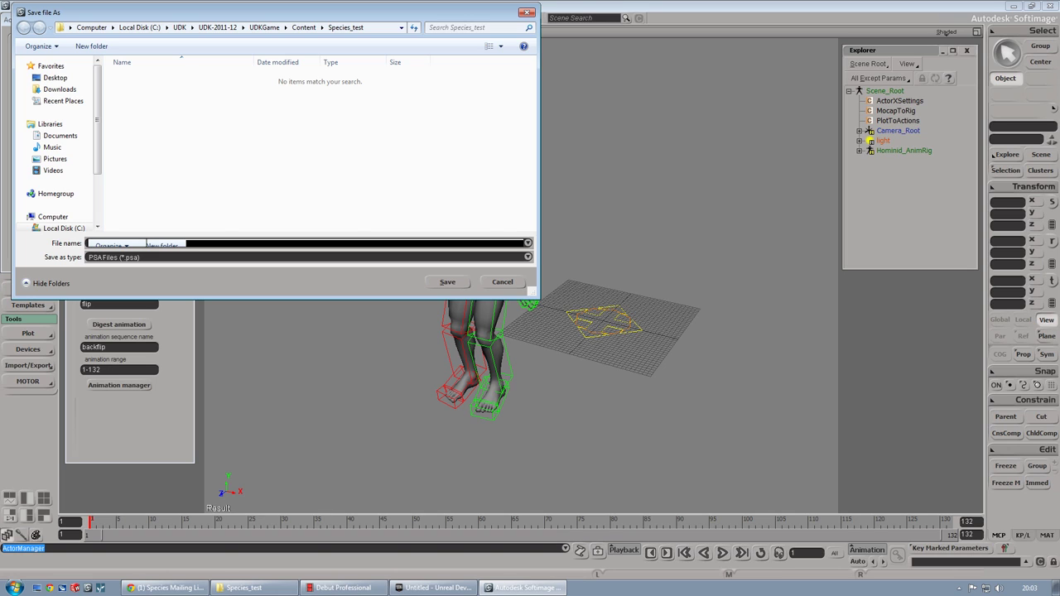
{"action": "type", "text": "Backflip_man.PSK"}
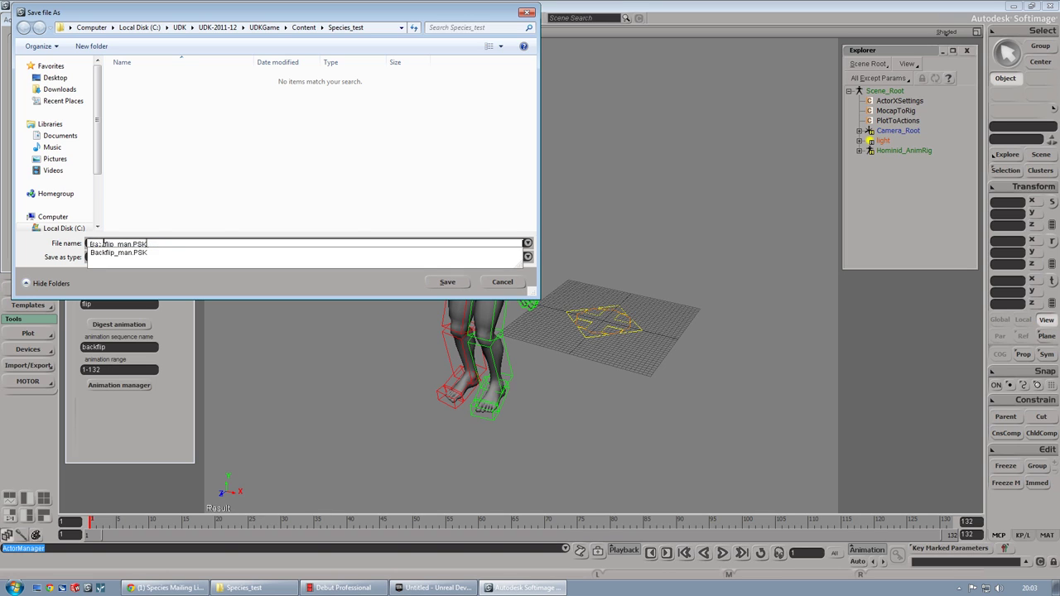
{"action": "left_click", "coordinate": [179, 213]}
{"action": "left_click", "coordinate": [166, 179]}
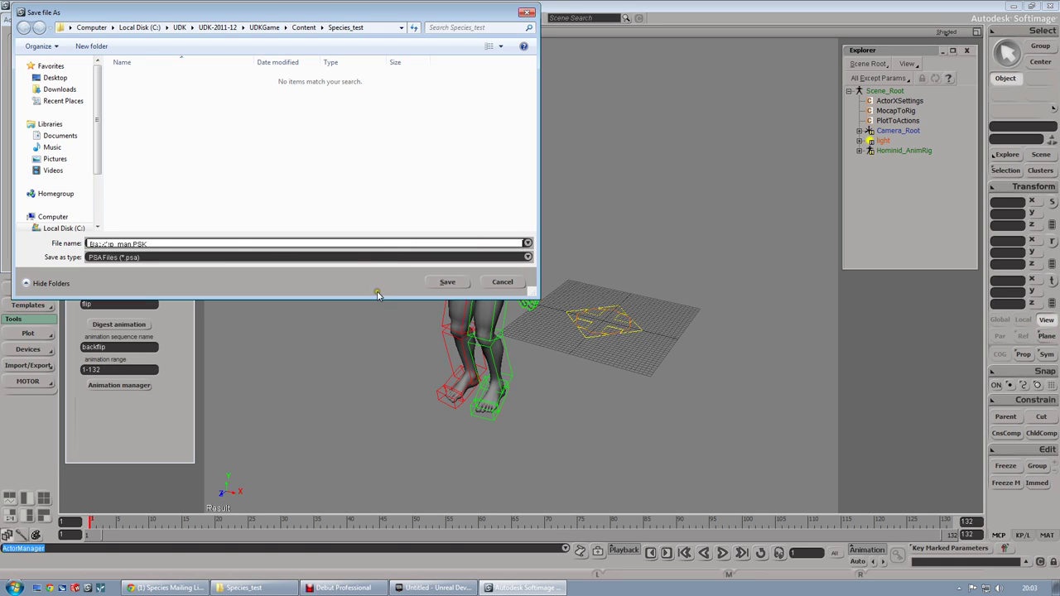
{"action": "left_click", "coordinate": [448, 283]}
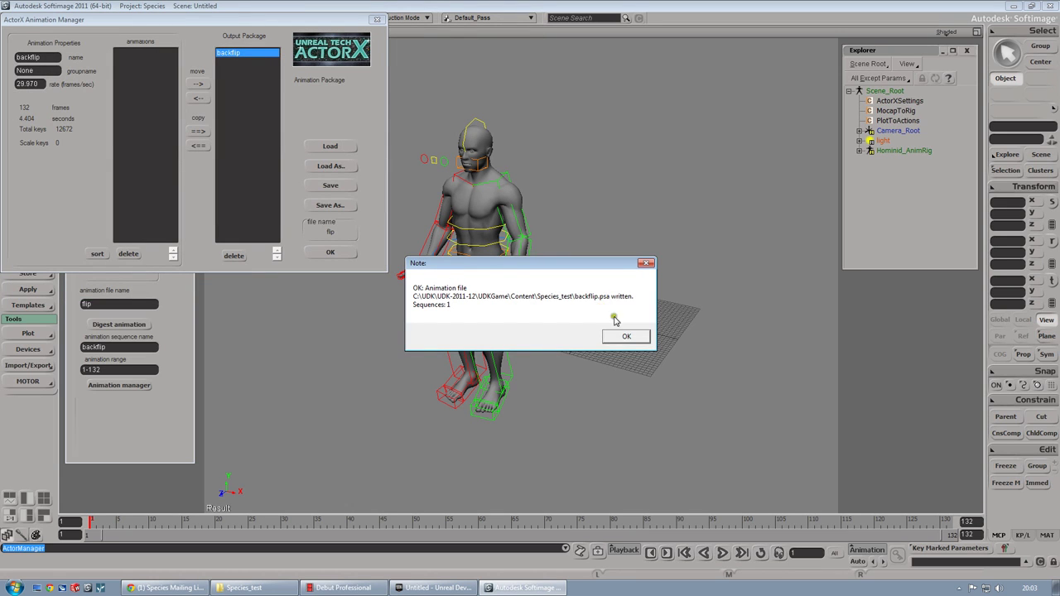
{"action": "left_click", "coordinate": [627, 339]}
{"action": "left_click", "coordinate": [331, 251]}
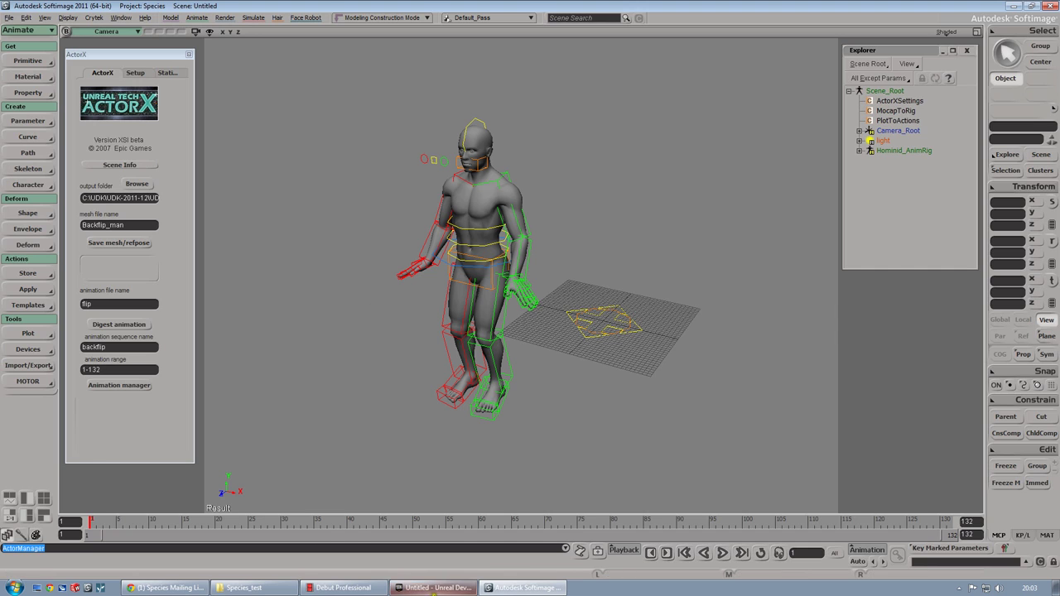
{"action": "left_click", "coordinate": [434, 588]}
Import Backflip_man.PSK into the Untitled_1 package
{"action": "scroll", "coordinate": [464, 317], "scroll_direction": "down", "scroll_amount": 3}
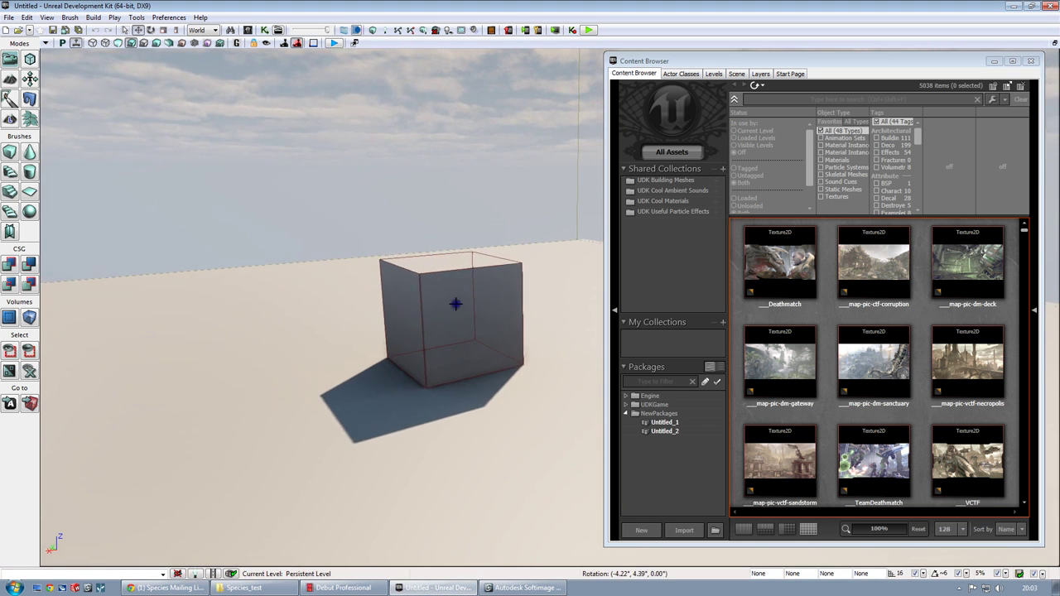
{"action": "left_click", "coordinate": [663, 422]}
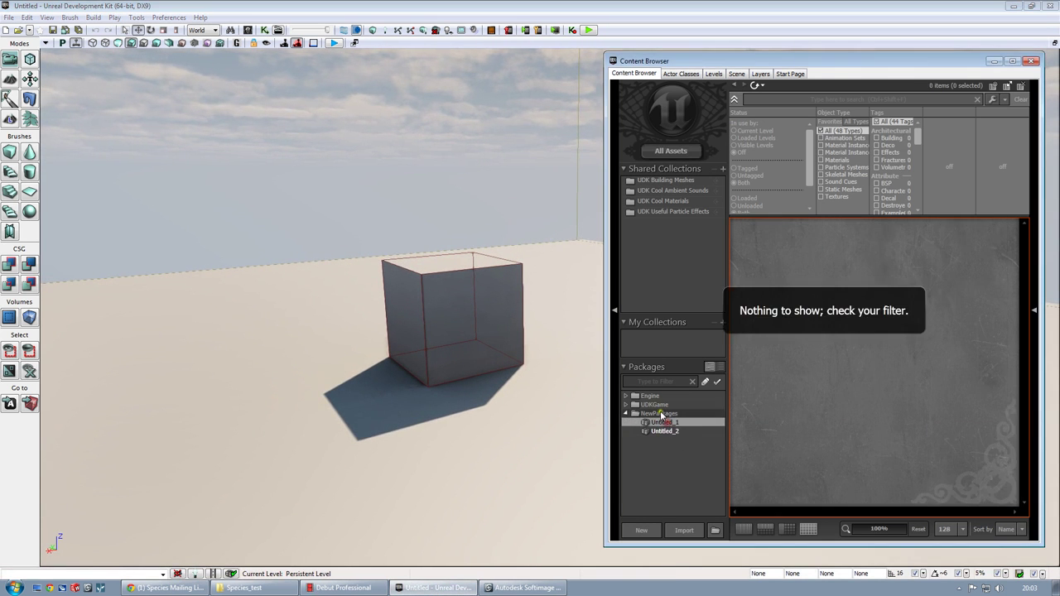
{"action": "left_click", "coordinate": [684, 531]}
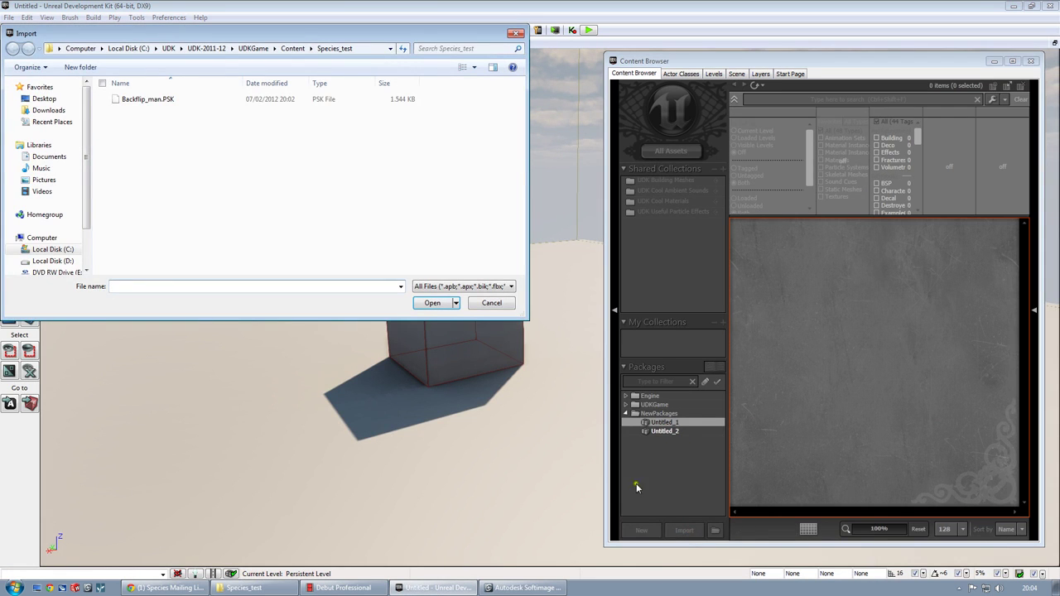
{"action": "left_click", "coordinate": [166, 101]}
{"action": "left_click", "coordinate": [431, 304]}
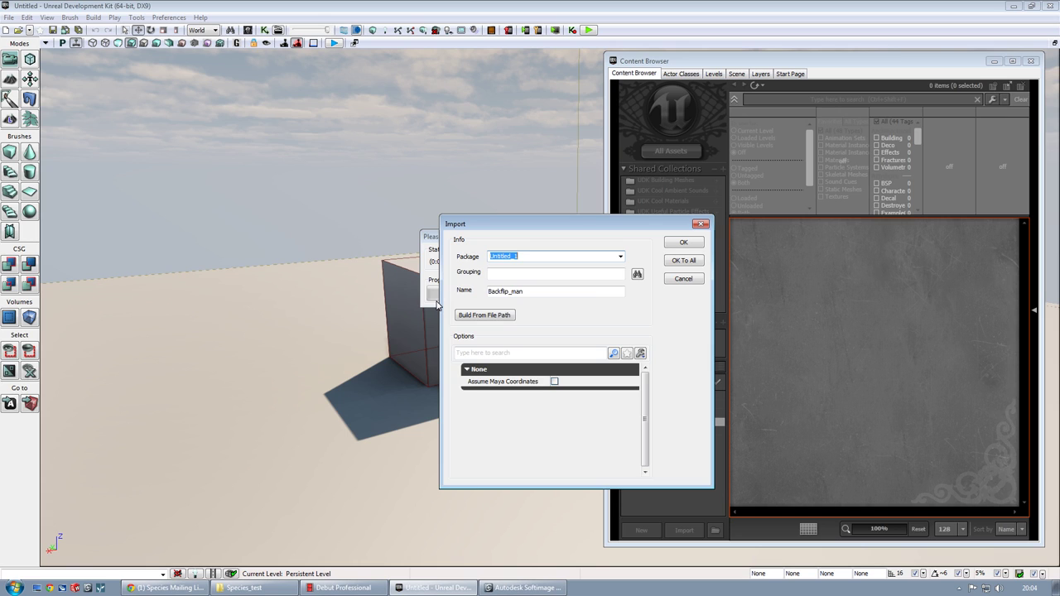
Set the import package to Animrig, confirm, and select the imported Backflip_man mesh
{"action": "type", "text": "Ani"}
{"action": "key", "text": "BackSpace"}
{"action": "left_click", "coordinate": [682, 241]}
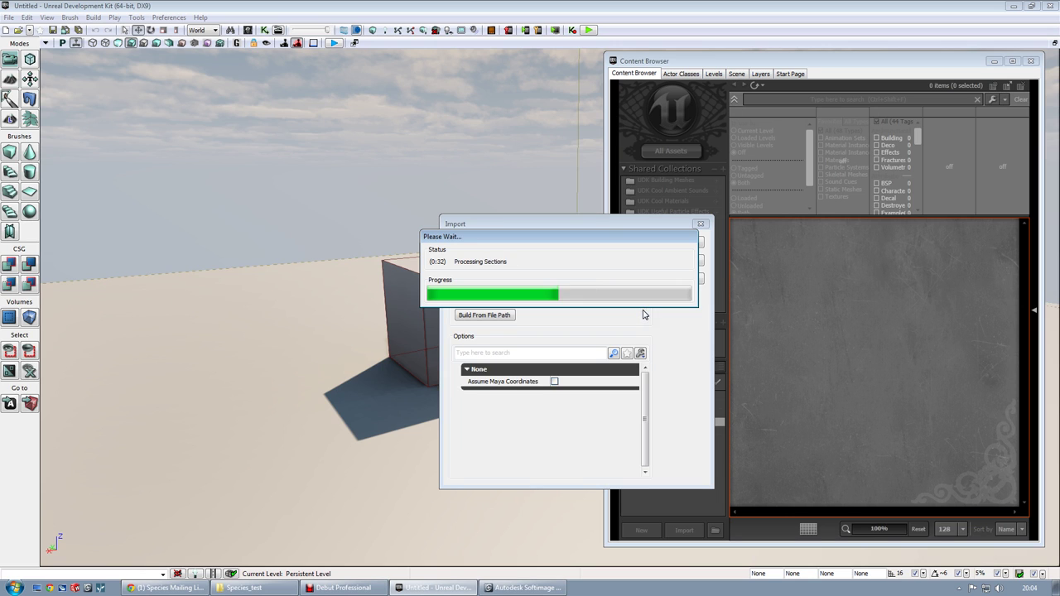
{"action": "left_click", "coordinate": [777, 257]}
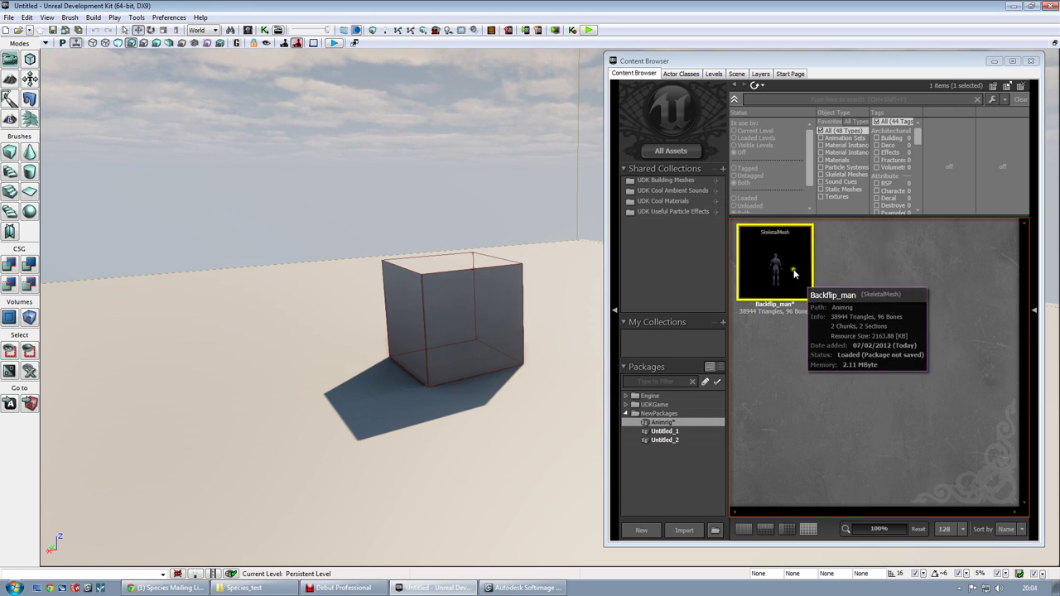